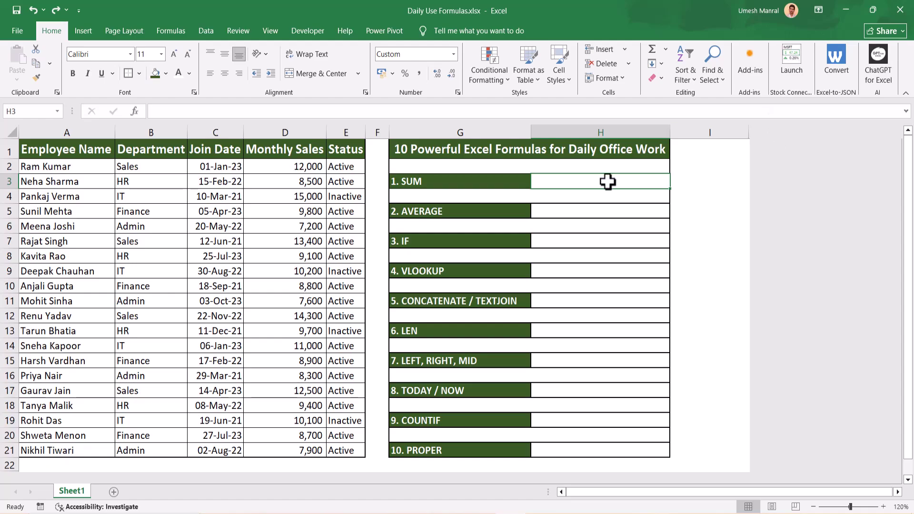
Step: Total the monthly sales in D2:D21 with a SUM formula in cell H3
type("=")
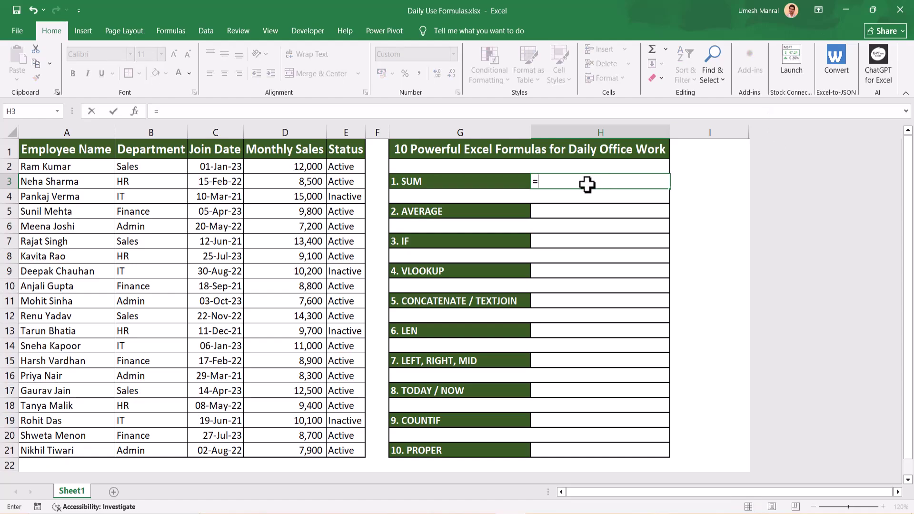
type("SUM(")
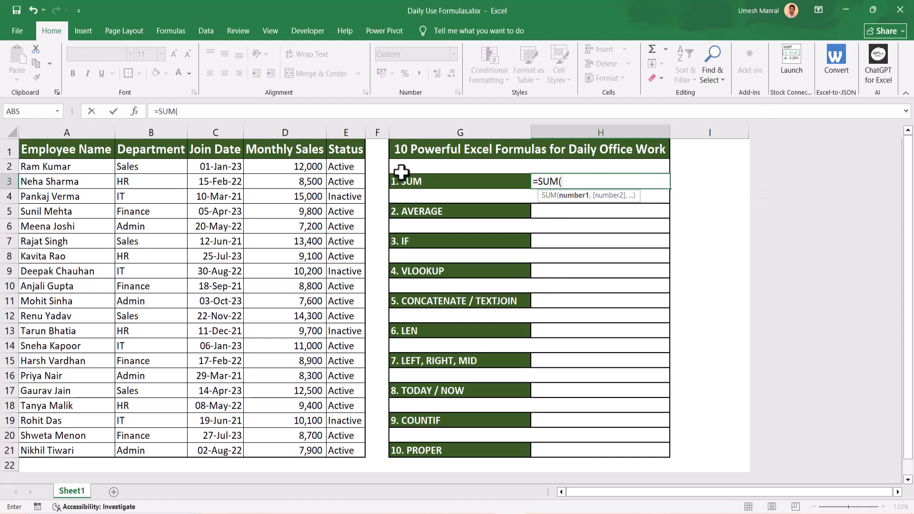
left_click(277, 166)
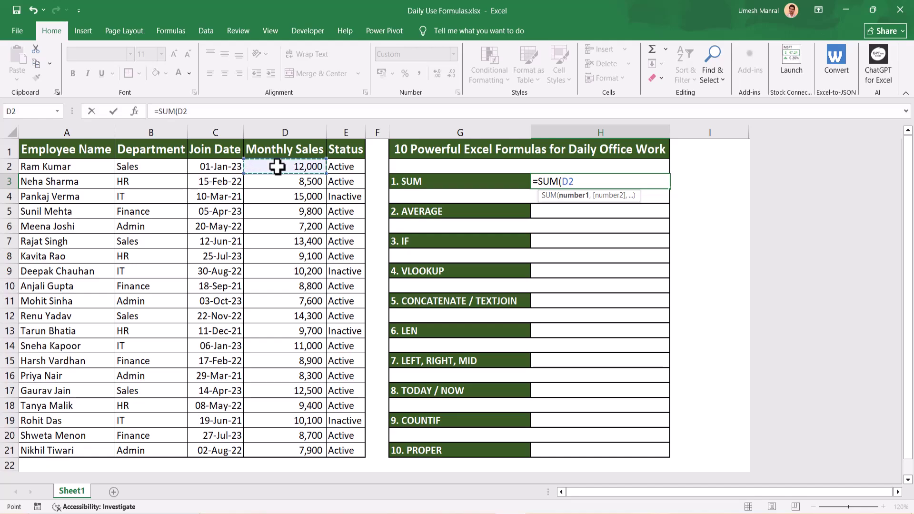
key("ctrl+shift+Down")
key("ctrl+Return")
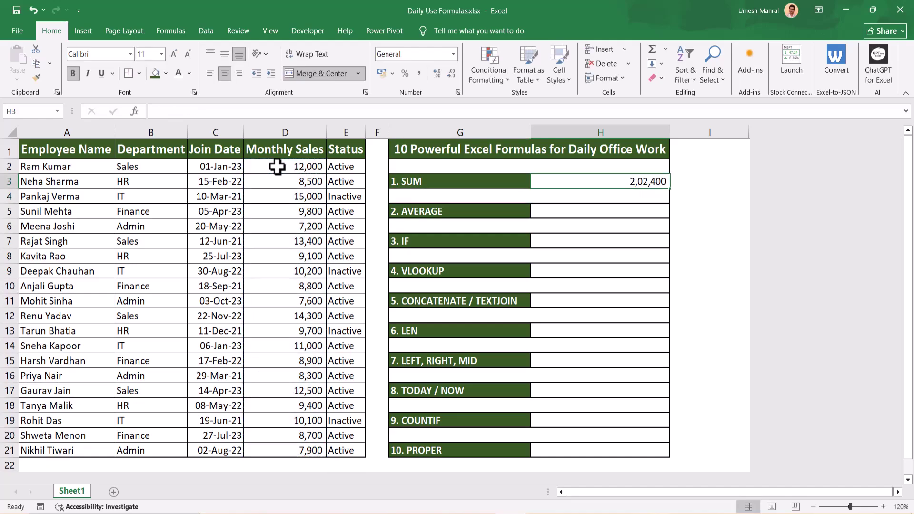
left_click(308, 170)
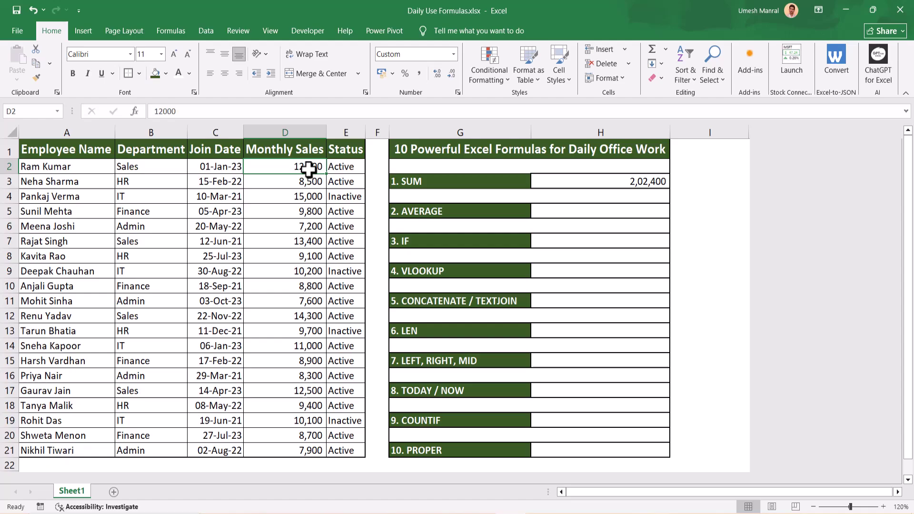
left_click(640, 186)
Step: Calculate the average of the monthly sales in D2:D21 with an AVERAGE formula in cell H5
left_click(588, 212)
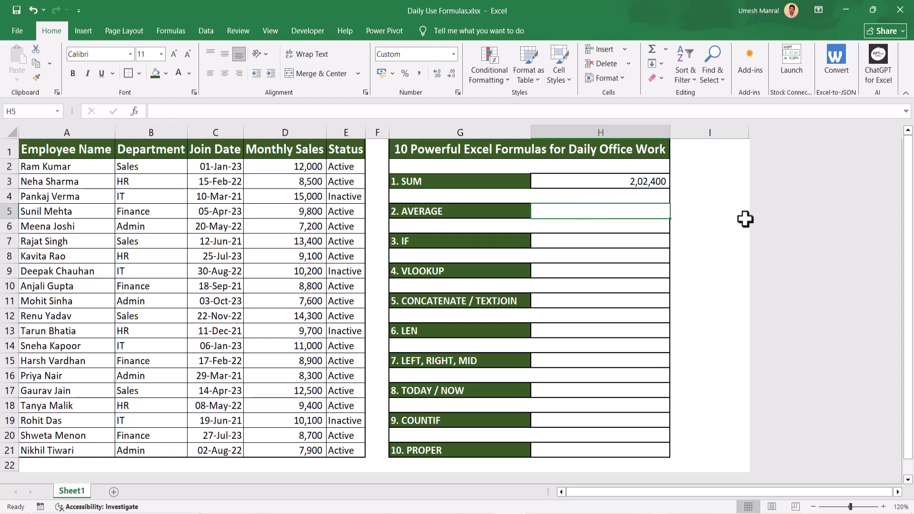
type("=ave")
key("Down")
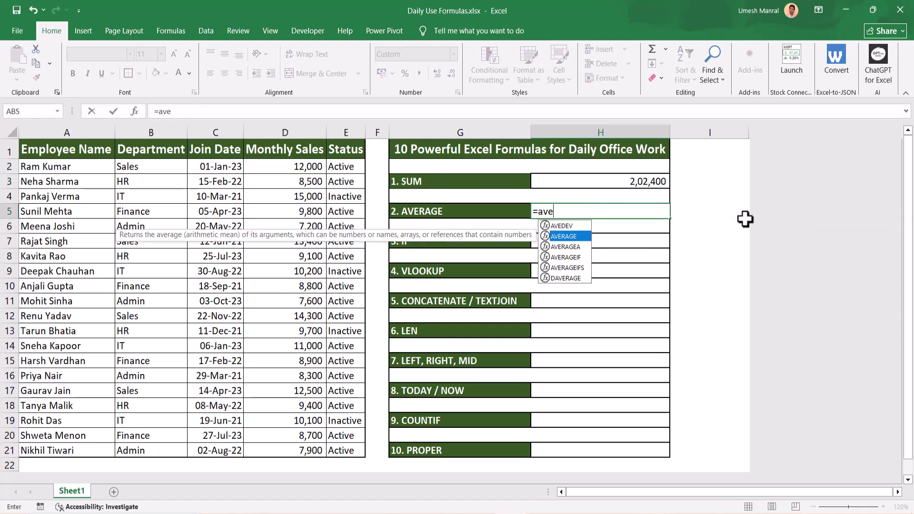
key("Tab")
left_click(272, 166)
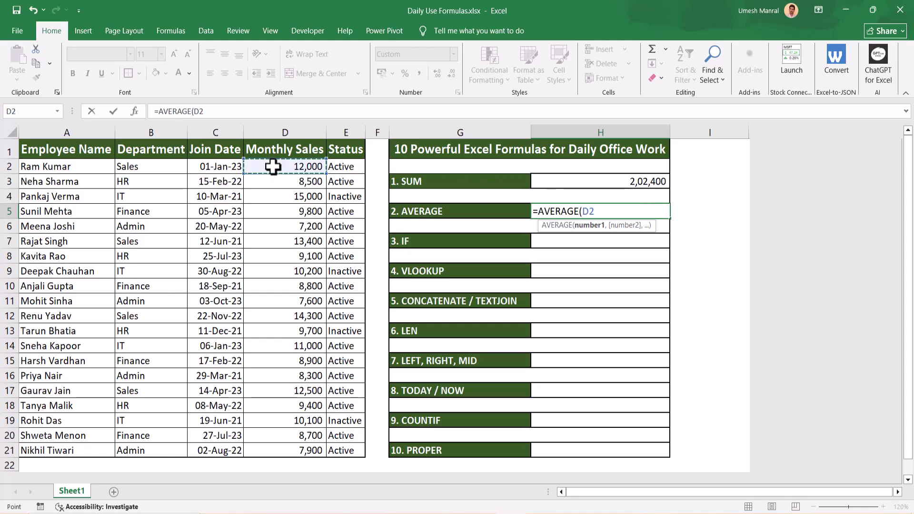
key("ctrl+shift+Down")
key("Return")
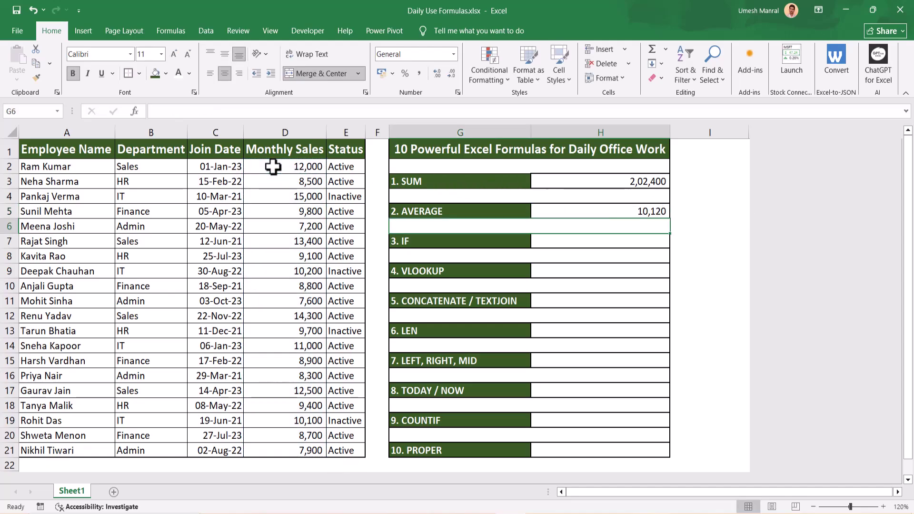
Step: Cross-check the average in cell I5 with =H3/COUNT(D2:D21) and clear the check formula
left_click(686, 212)
type("=")
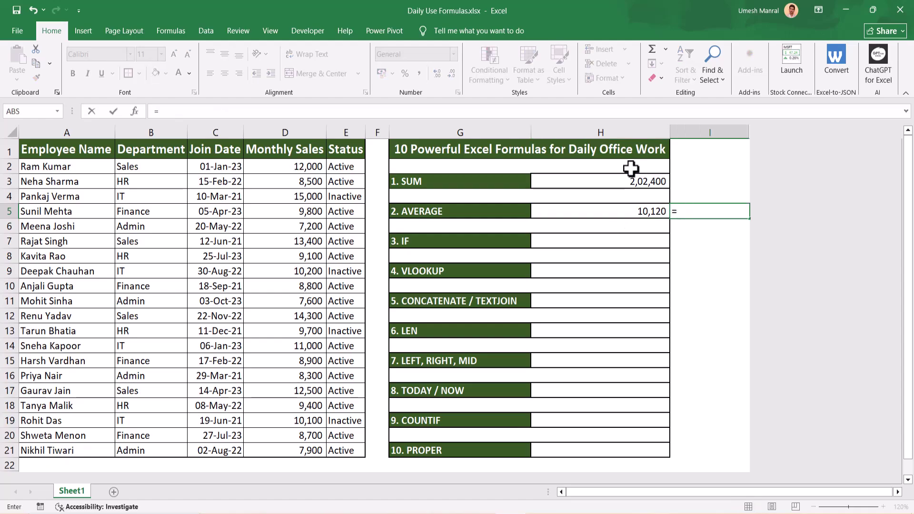
left_click(609, 181)
type("/count")
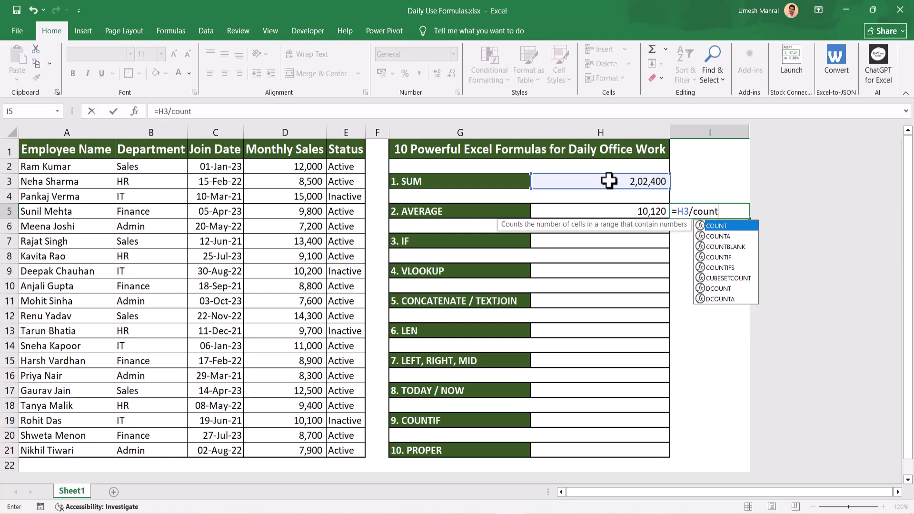
key("Tab")
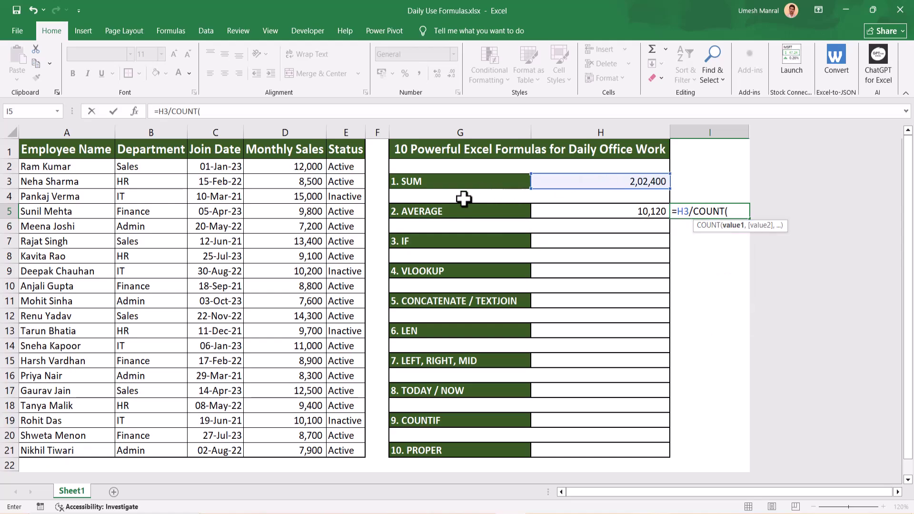
left_click(301, 169)
key("ctrl+shift+Down")
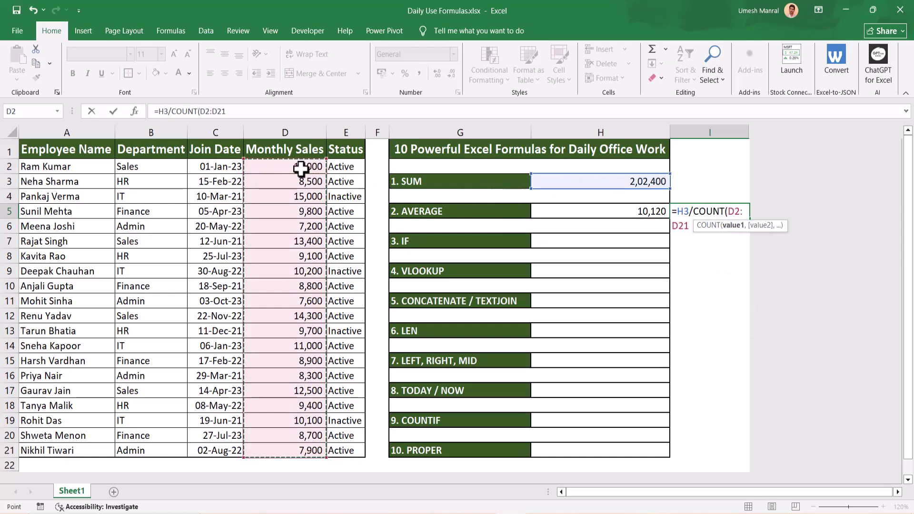
key("Return")
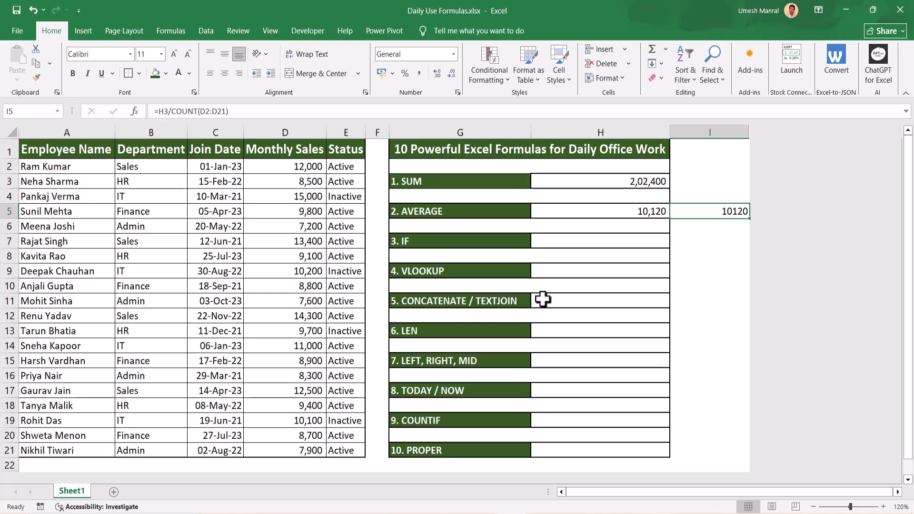
key("Delete")
Step: Enter an IF formula in cell H7 that returns "High" when D2 is greater than 10000 and otherwise "Low"
left_click(564, 241)
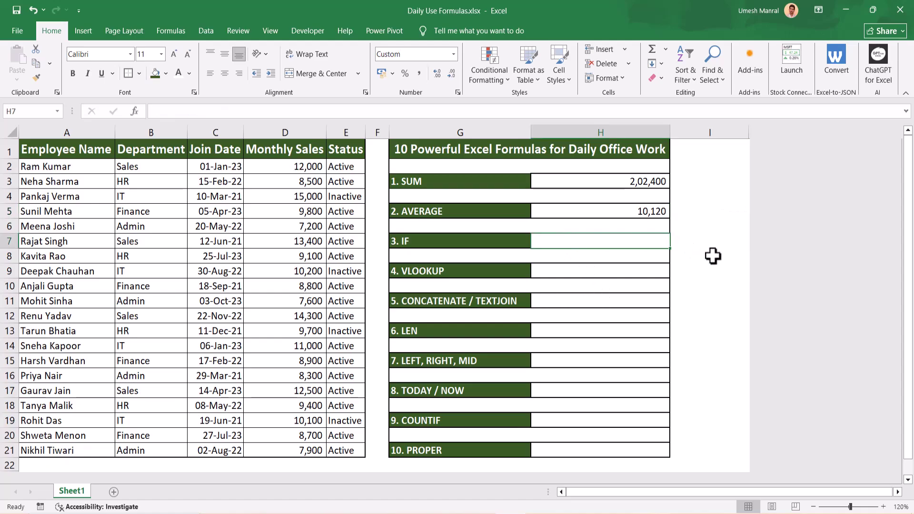
type("=IF(")
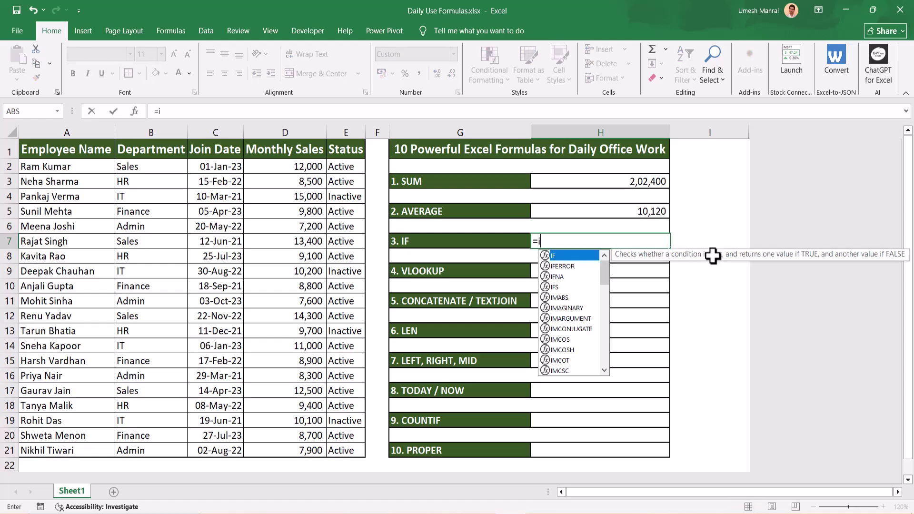
left_click(298, 168)
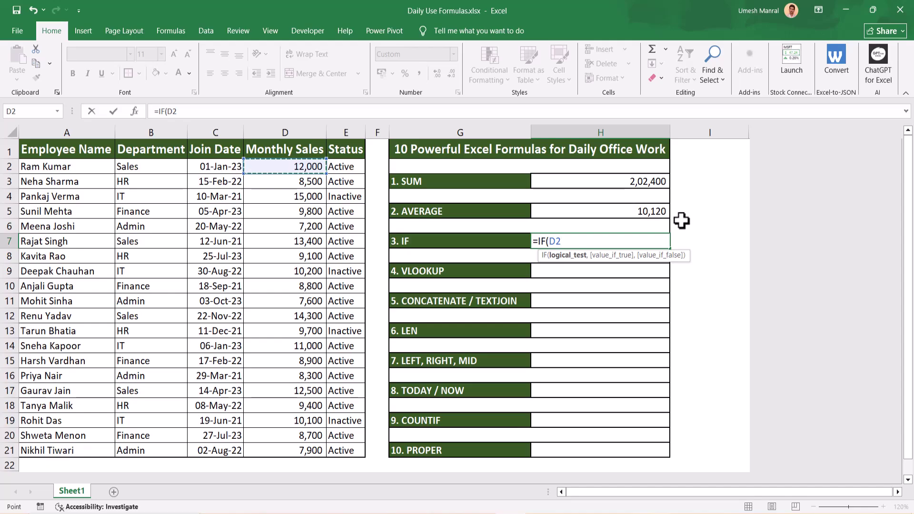
type(">10000,\"H")
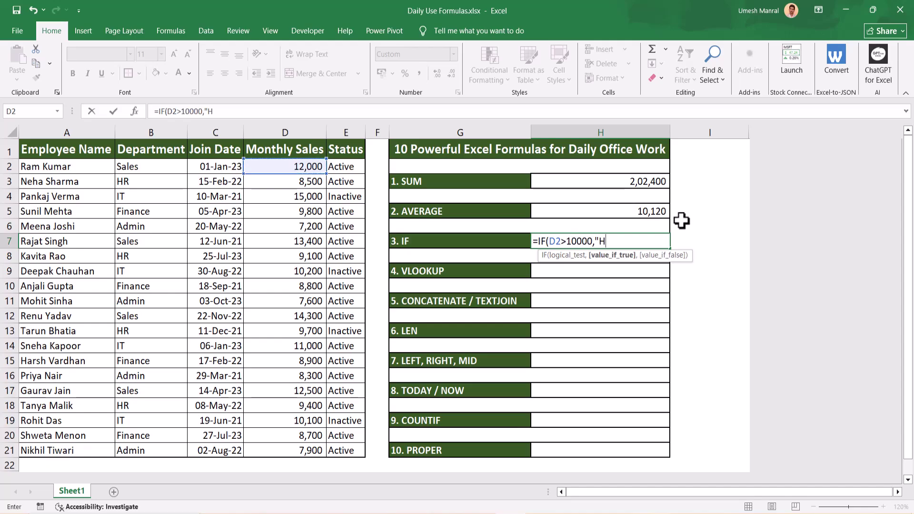
type("igh\", ")
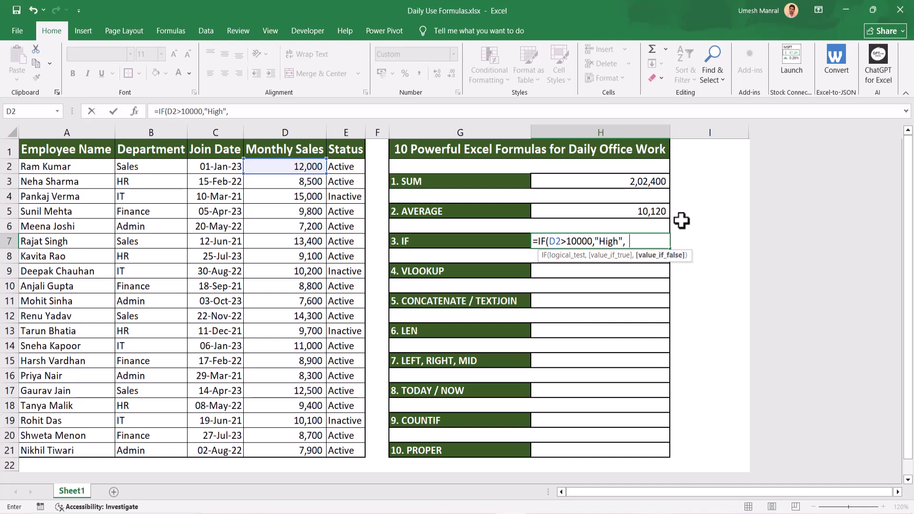
type("Low\"")
key("Return")
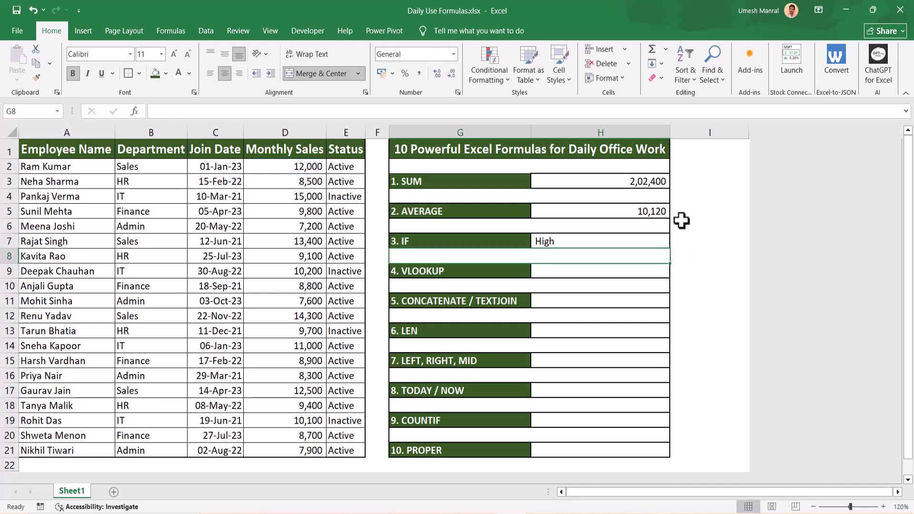
key("Up")
Step: Test the IF formula by setting the monthly sales in D2 to 9,000, and undo the change
left_click(278, 164)
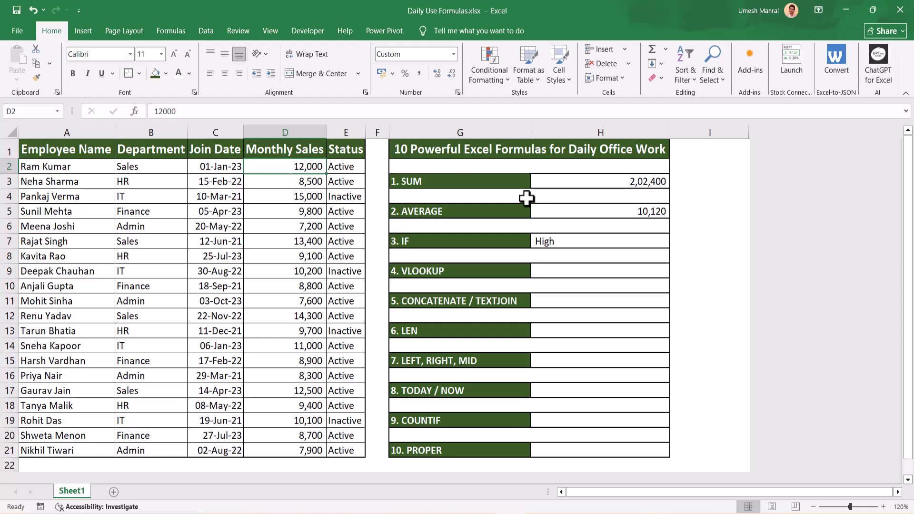
type("9,000")
key("Return")
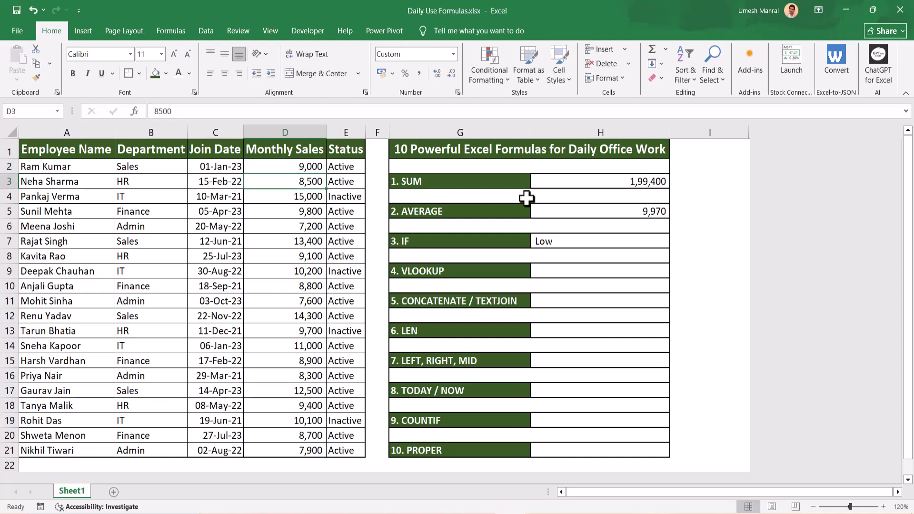
key("ctrl+z")
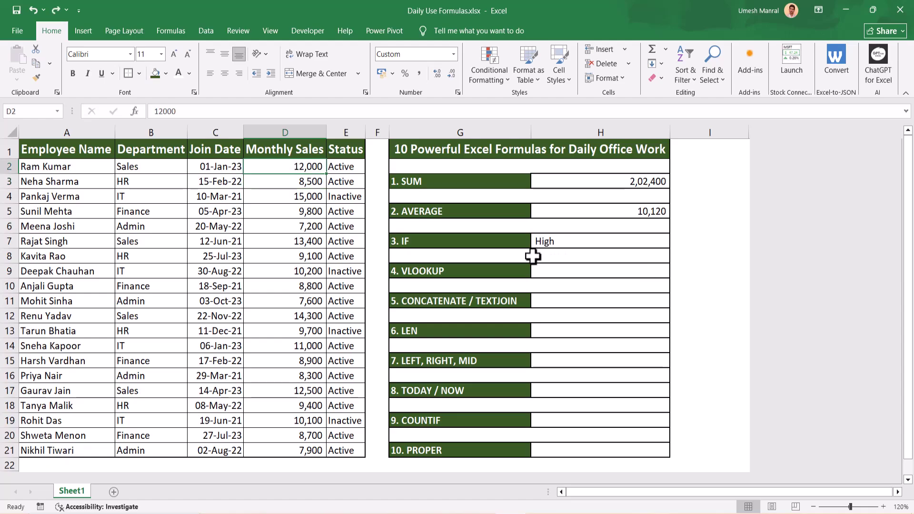
Step: Look up the monthly sales of the employee in row 5 by full name with VLOOKUP in H9, using A1:E21, column 4 and match type 0
left_click(557, 269)
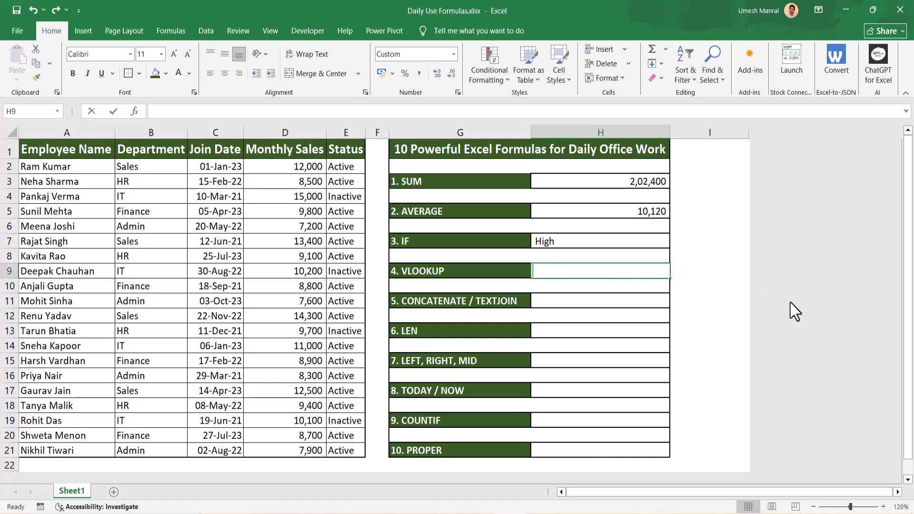
type("=vlo")
key("Tab")
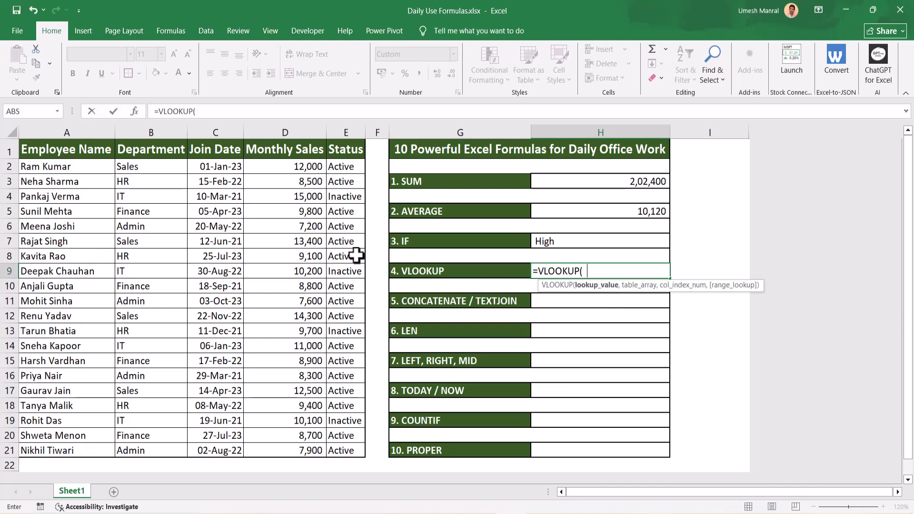
type("\"Sunil Mehta\",")
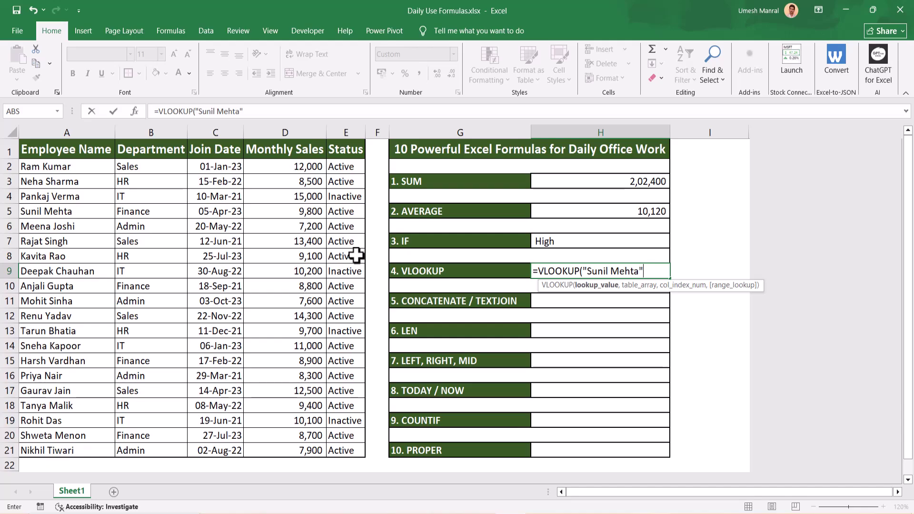
left_click(55, 149)
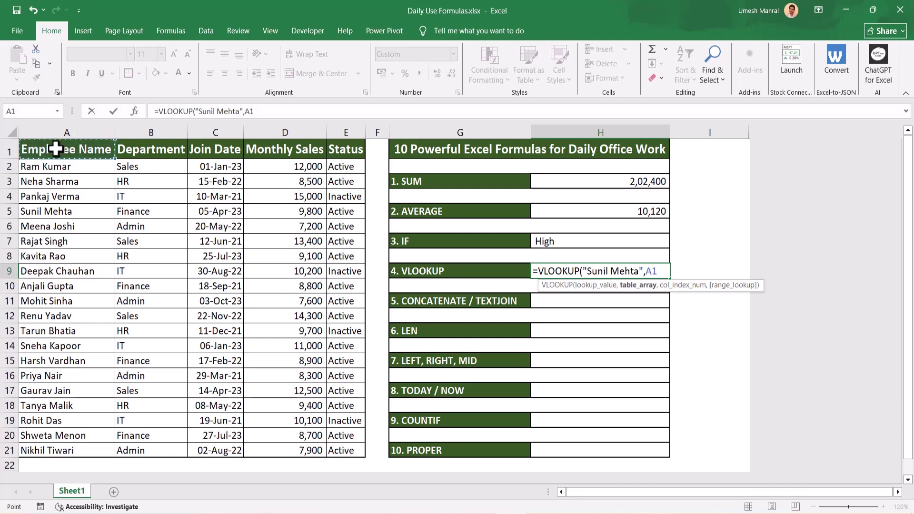
key("ctrl+shift+Right")
key("ctrl+shift+Down")
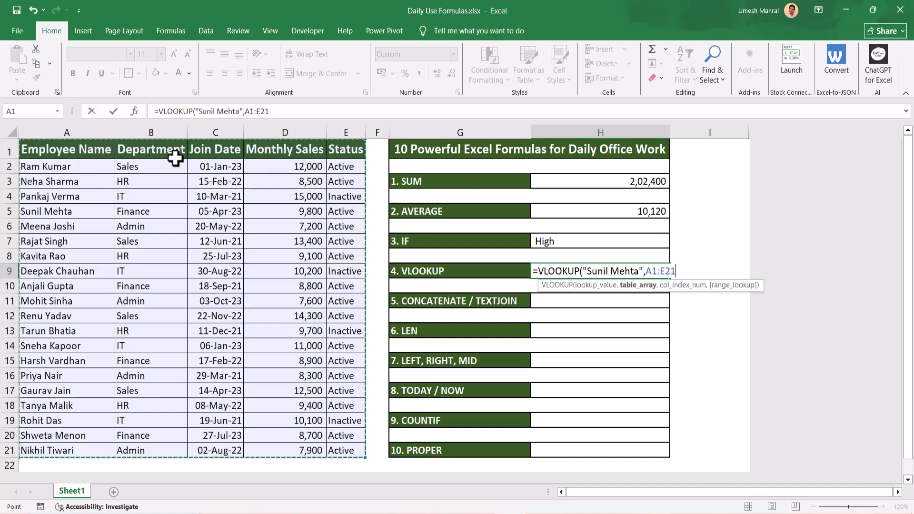
type(",4")
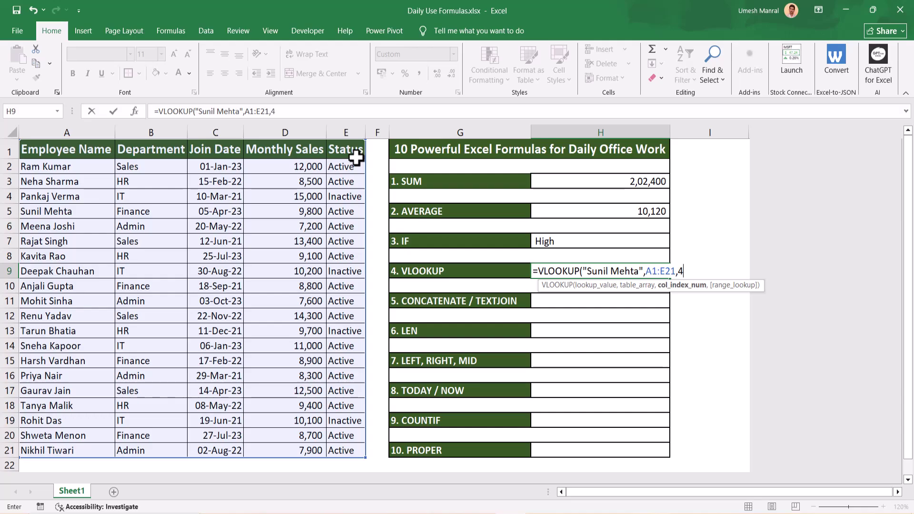
type(",0)")
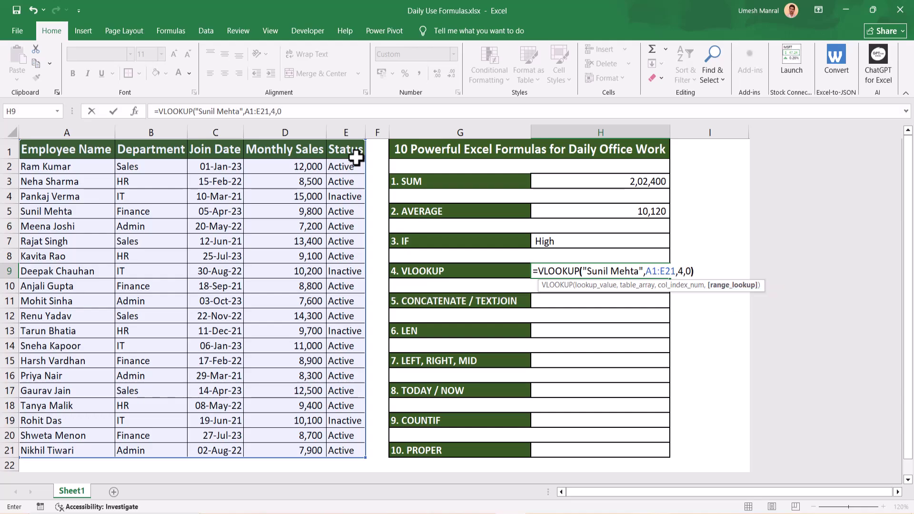
key("ctrl+Return")
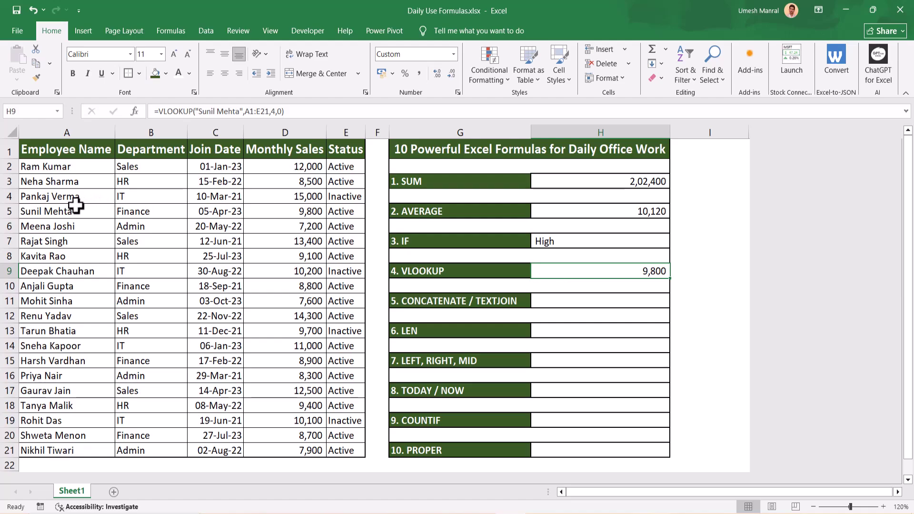
left_click(281, 207)
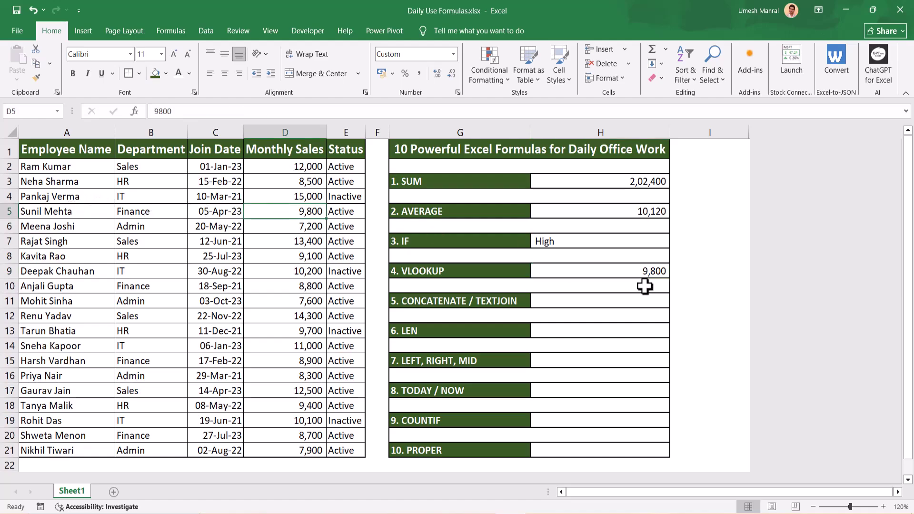
Step: Join the employee name in A2 and the department in B2 with a CONCAT formula in cell H11
left_click(633, 305)
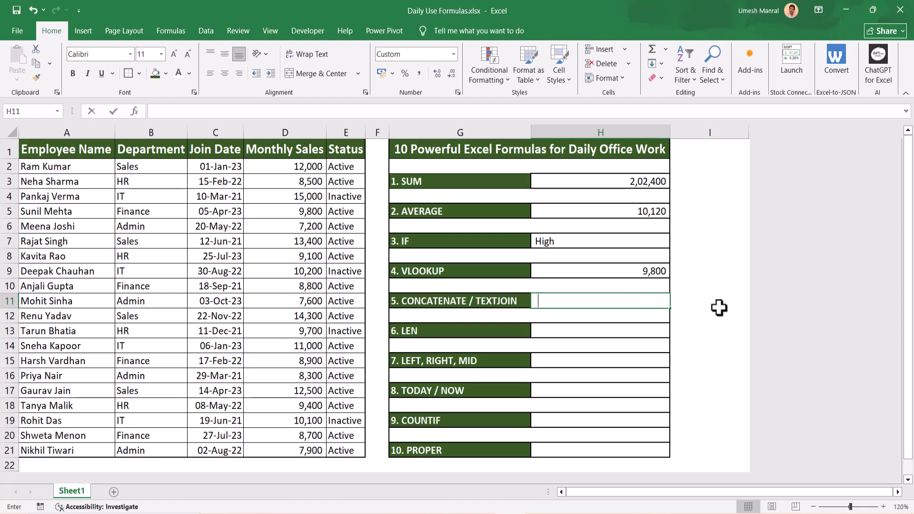
type("=con")
key("Tab")
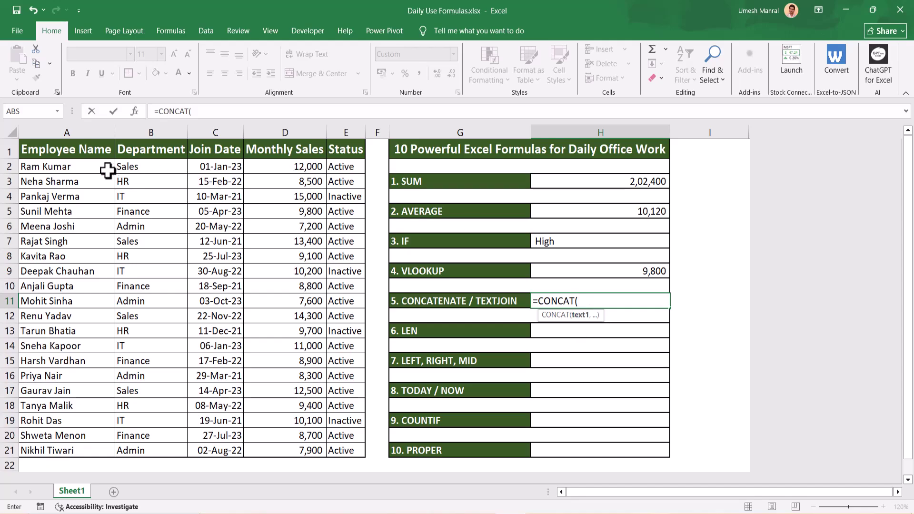
left_click(94, 167)
type(",")
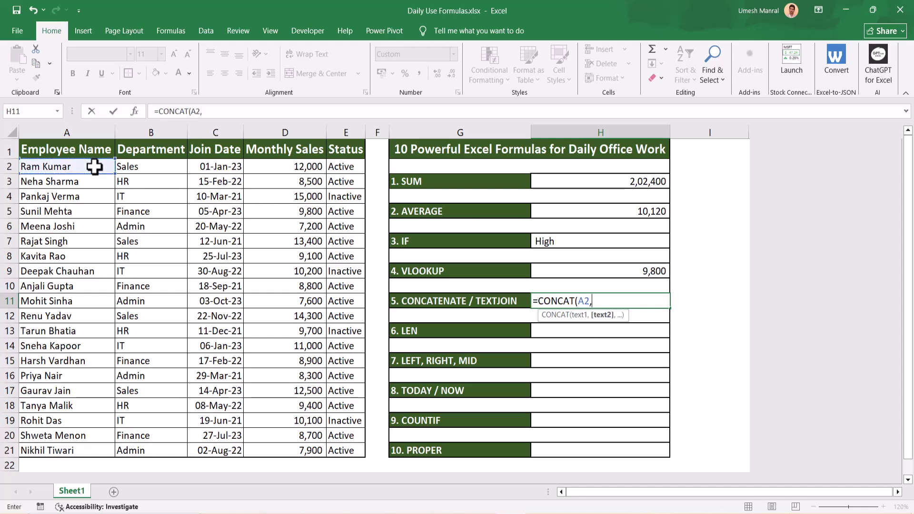
left_click(133, 166)
key("Return")
key("Up")
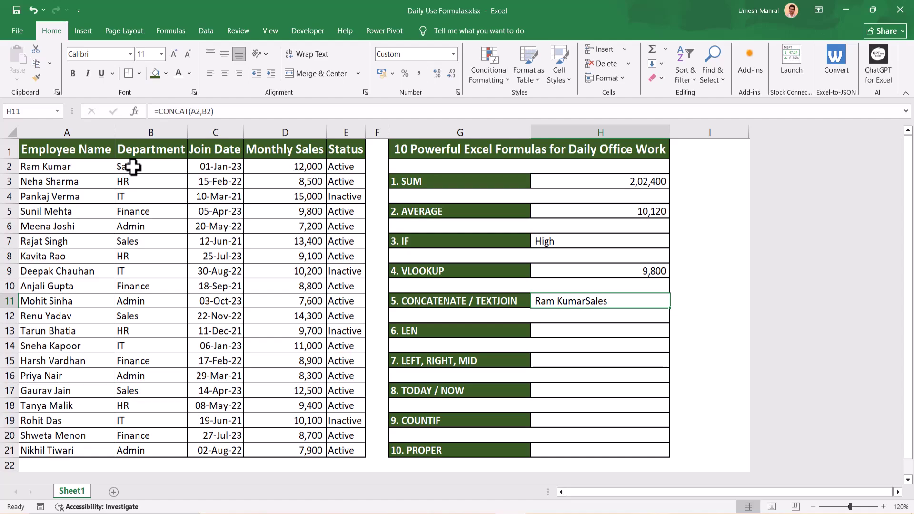
Step: Replace the formula in H11 with TEXTJOIN, combining A2 and B2 with a comma delimiter and an empty ignore_empty argument
type("=")
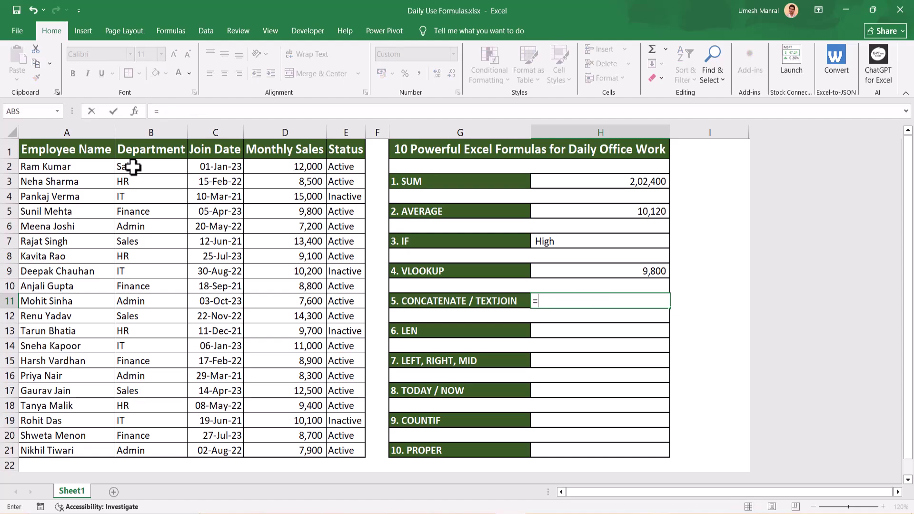
type("text")
key("Down")
key("Tab")
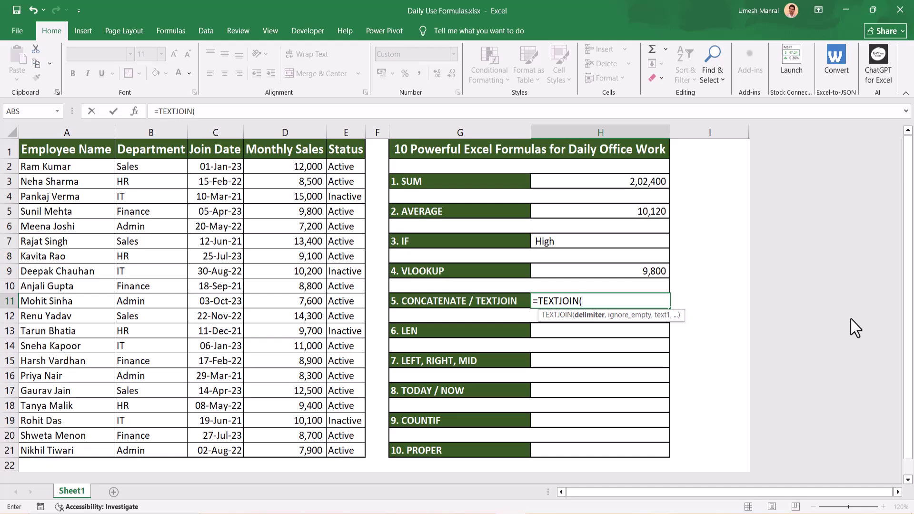
type("\",\",,")
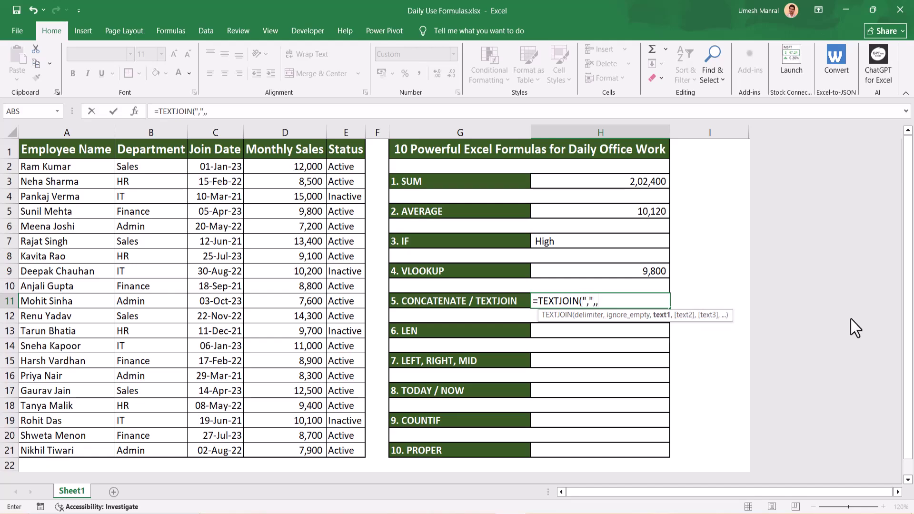
left_click(59, 165)
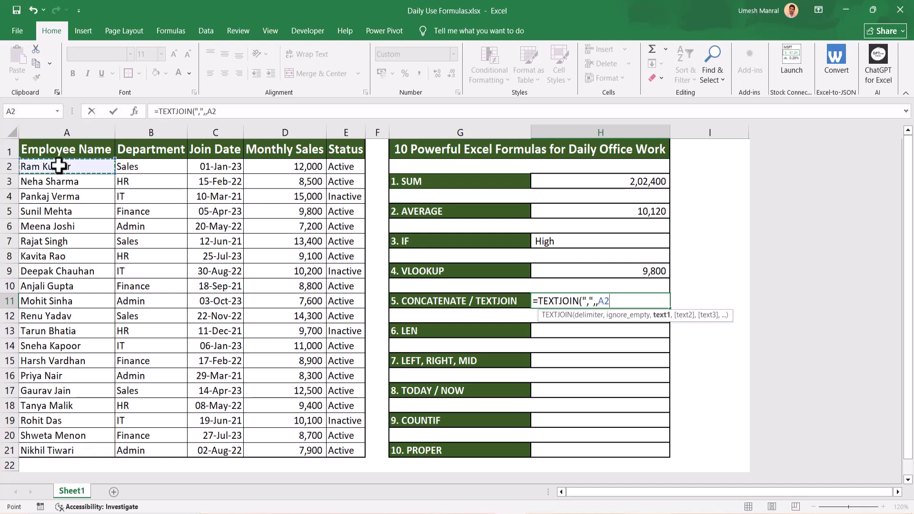
type(",")
left_click(140, 166)
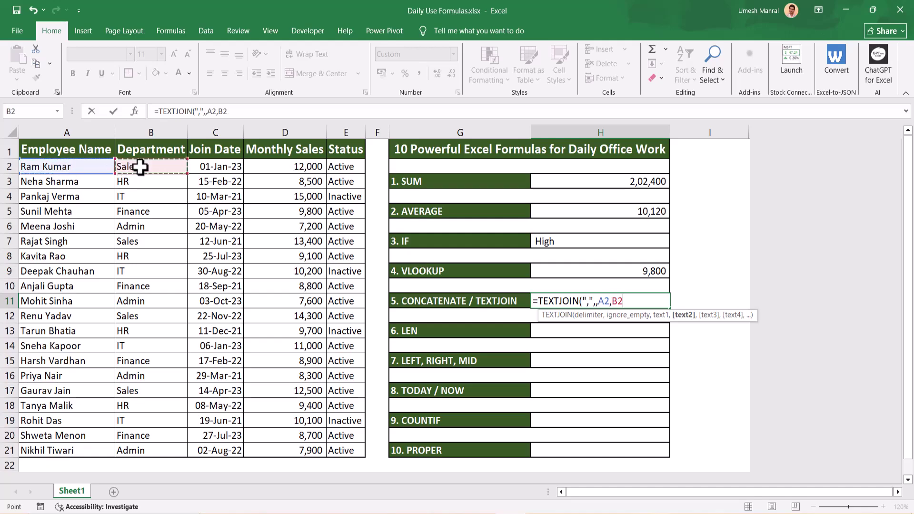
key("Return")
key("Up")
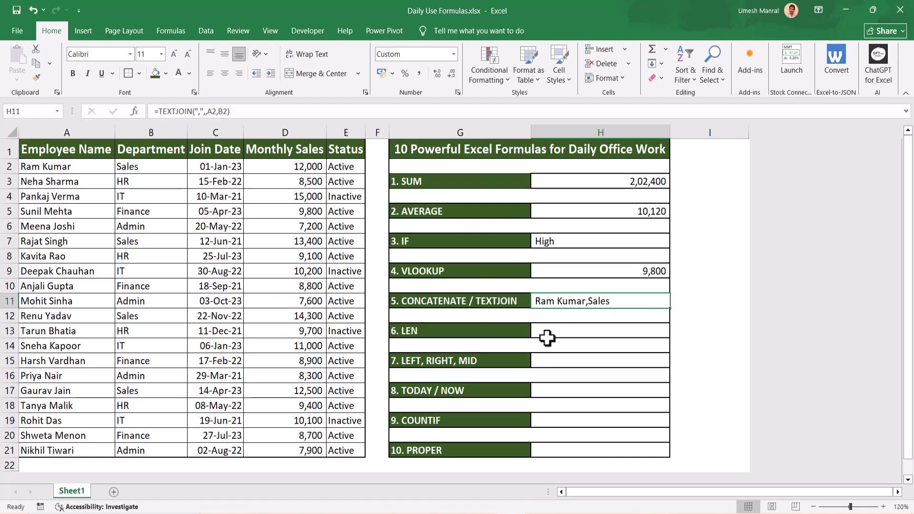
Step: Enter a LEN formula in cell H13 that counts the characters of the joined text in H11
left_click(604, 336)
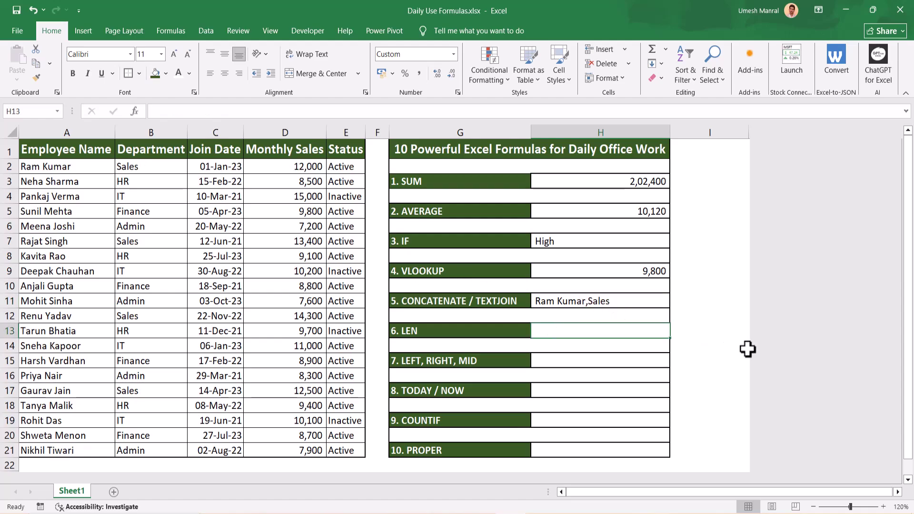
type("=l")
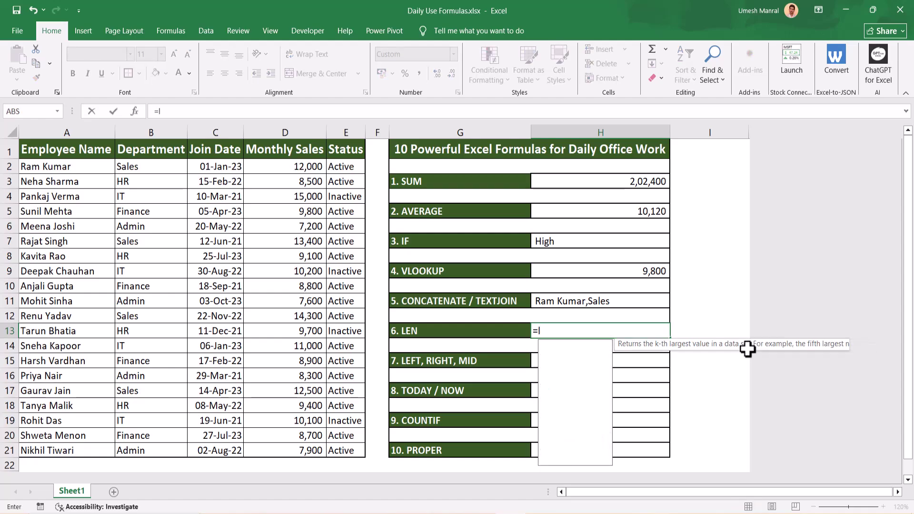
type("en")
key("Tab")
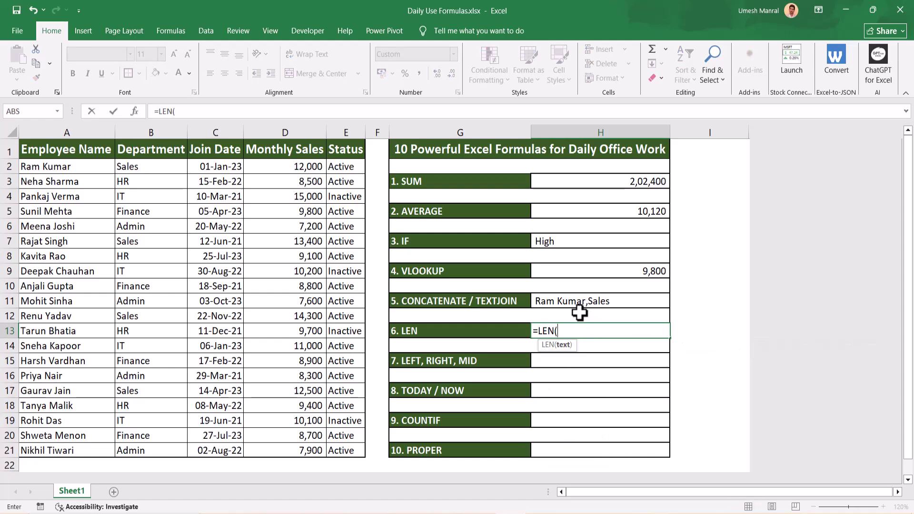
left_click(561, 303)
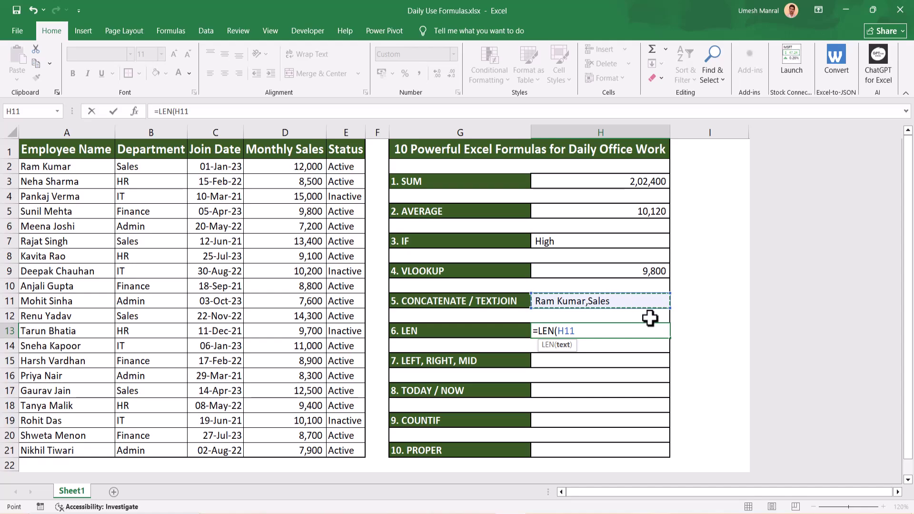
key("ctrl+Return")
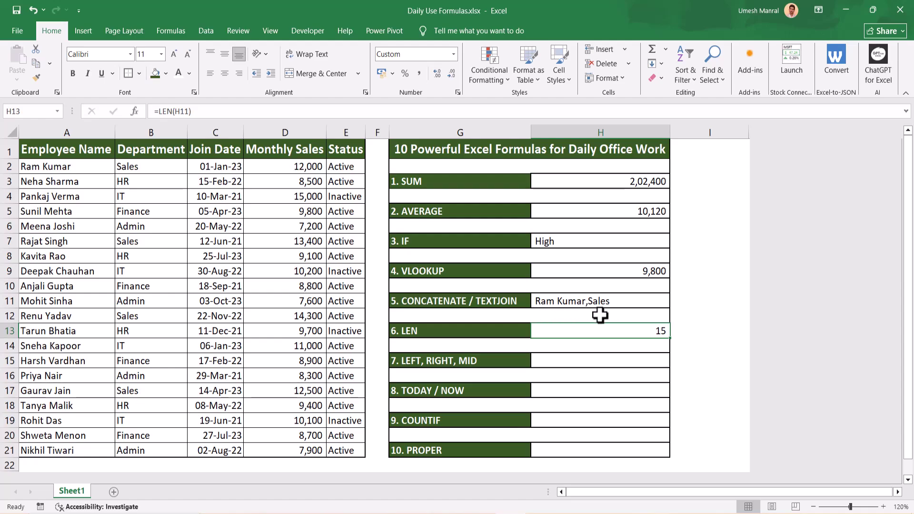
Step: Extract the first 3 characters of the employee name in A13 with a LEFT formula in cell H15
left_click(568, 360)
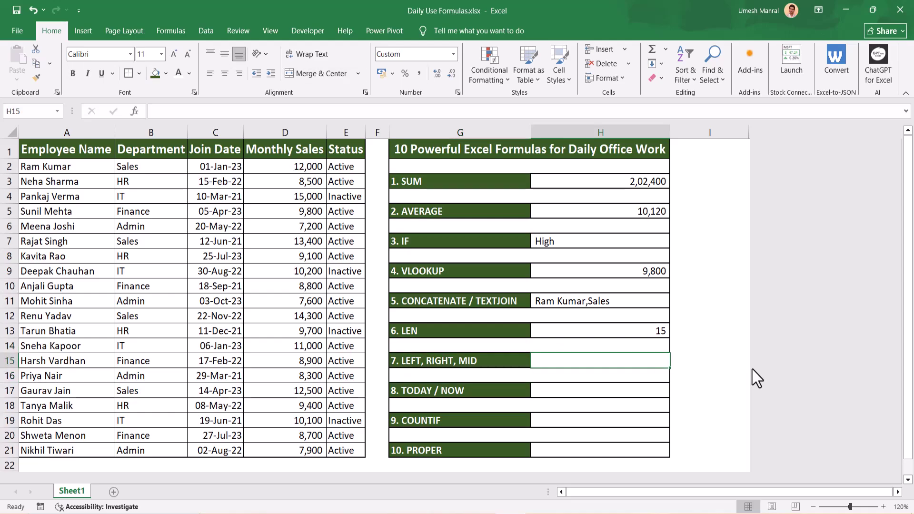
type("=lef")
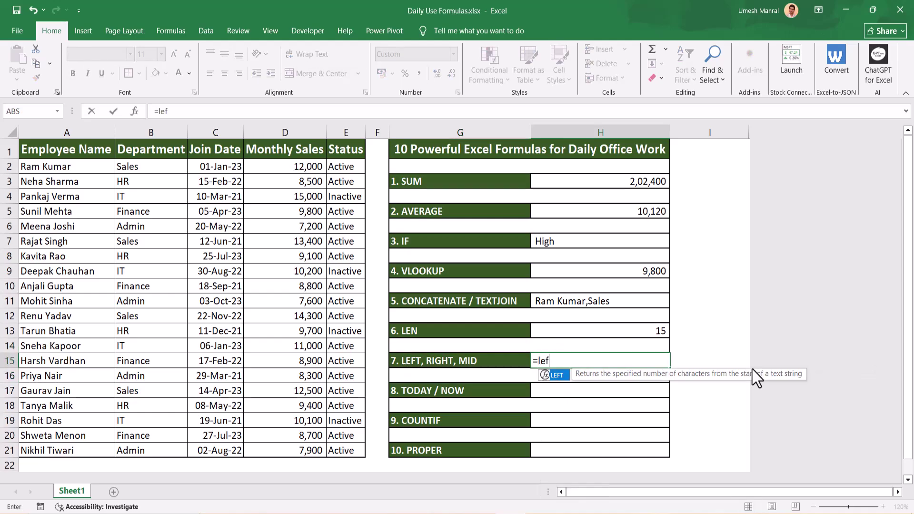
key("Tab")
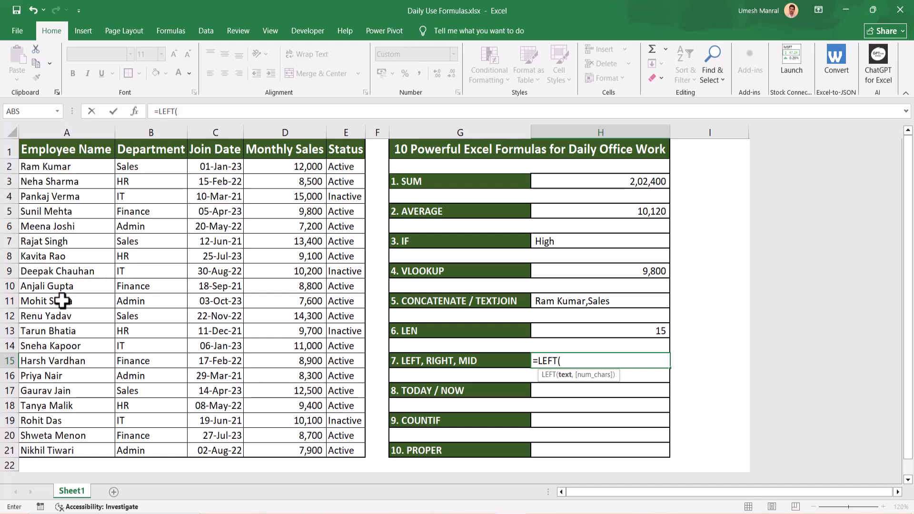
left_click(58, 332)
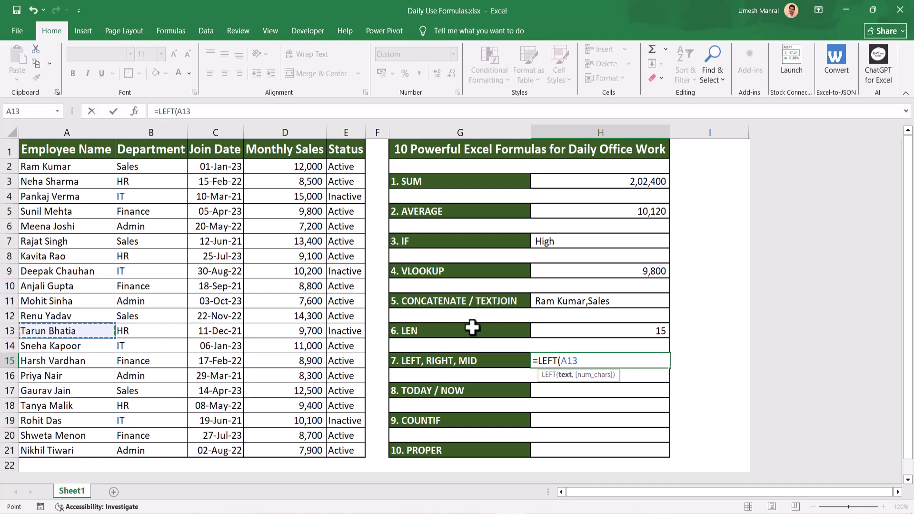
type(",3")
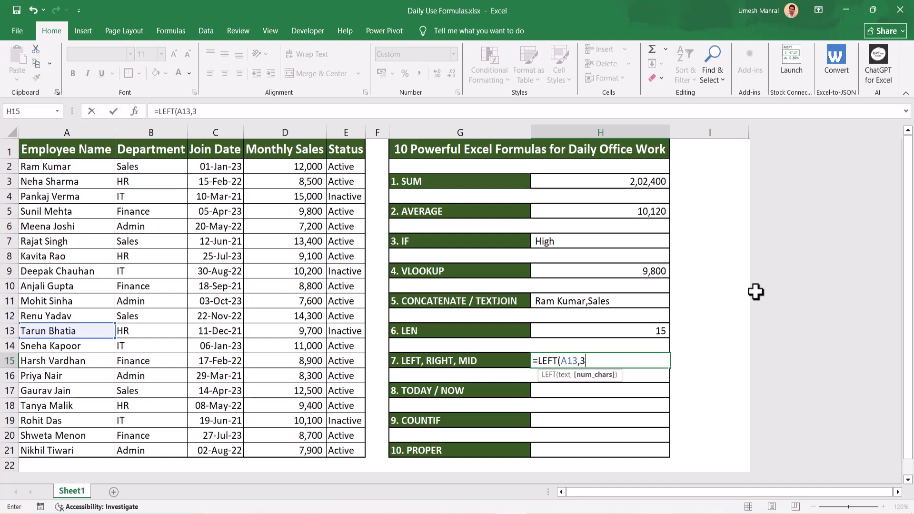
key("Return")
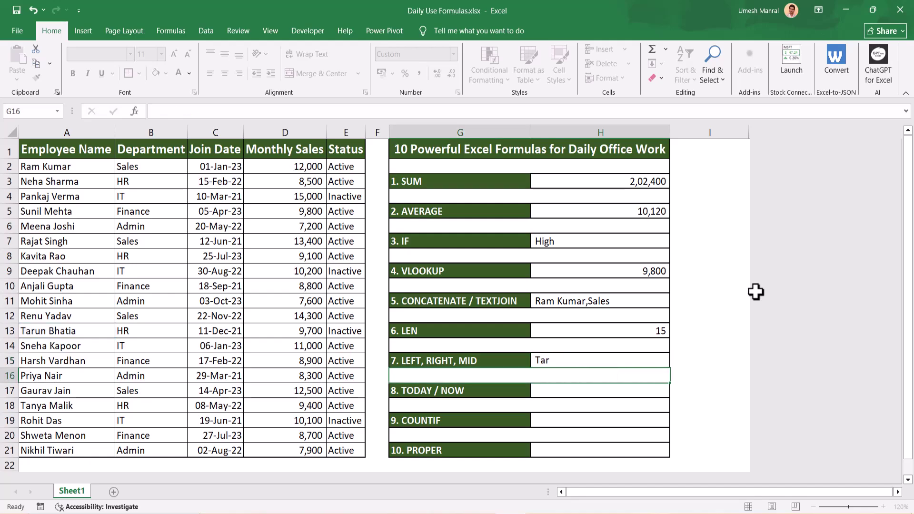
key("Up")
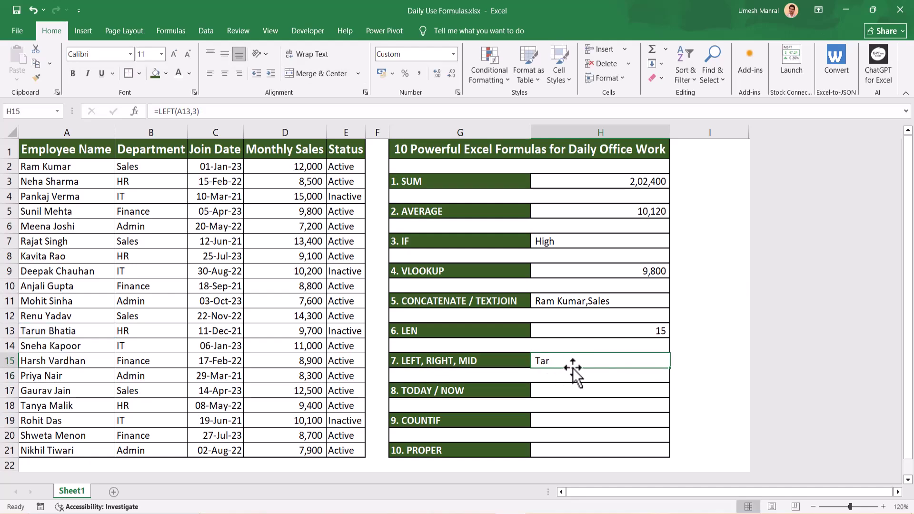
Step: Replace the formula in H15 with RIGHT to extract the last 4 characters of the name in A13
type("=rig")
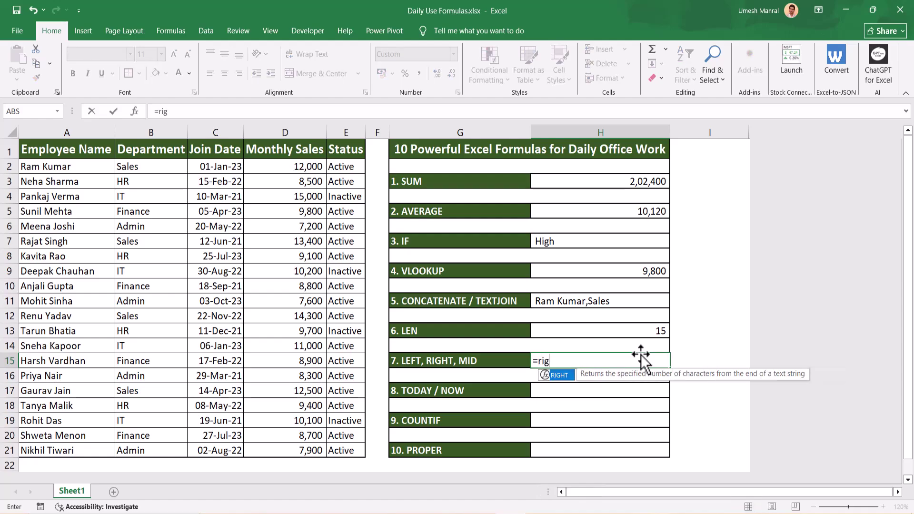
key("Tab")
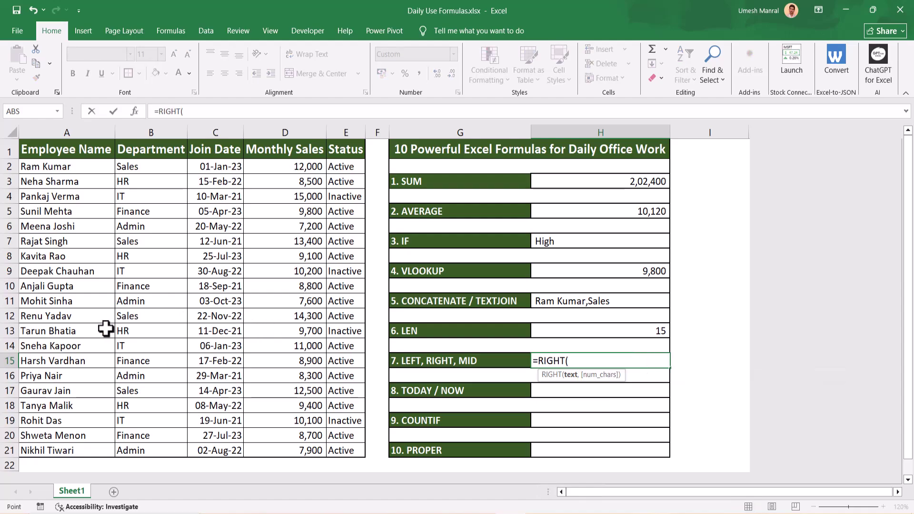
left_click(106, 328)
type(",4")
key("Return")
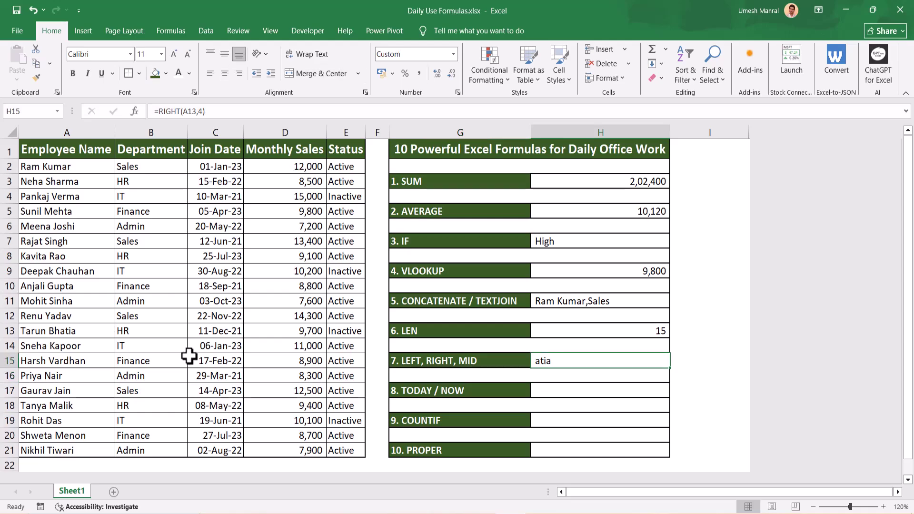
Step: Replace the formula in H15 with MID to extract 6 characters of A13 starting at character 3
type("=mi")
key("Tab")
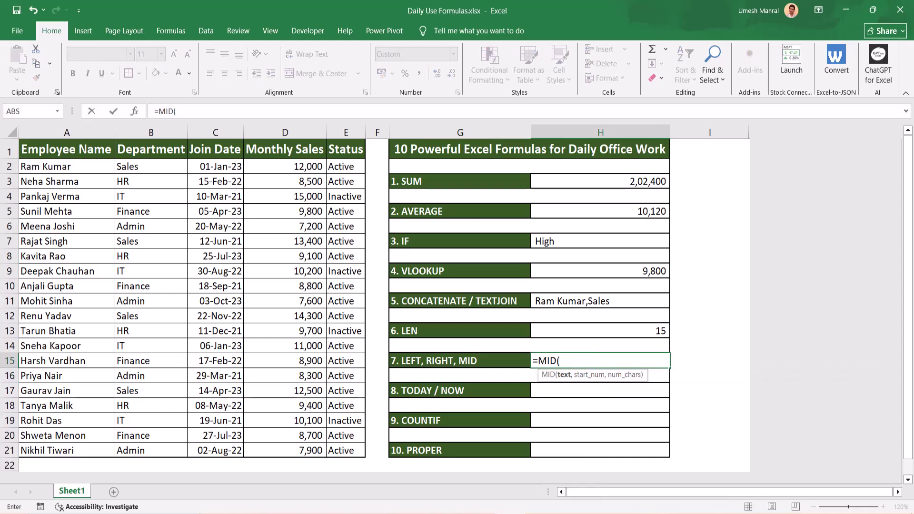
left_click(55, 329)
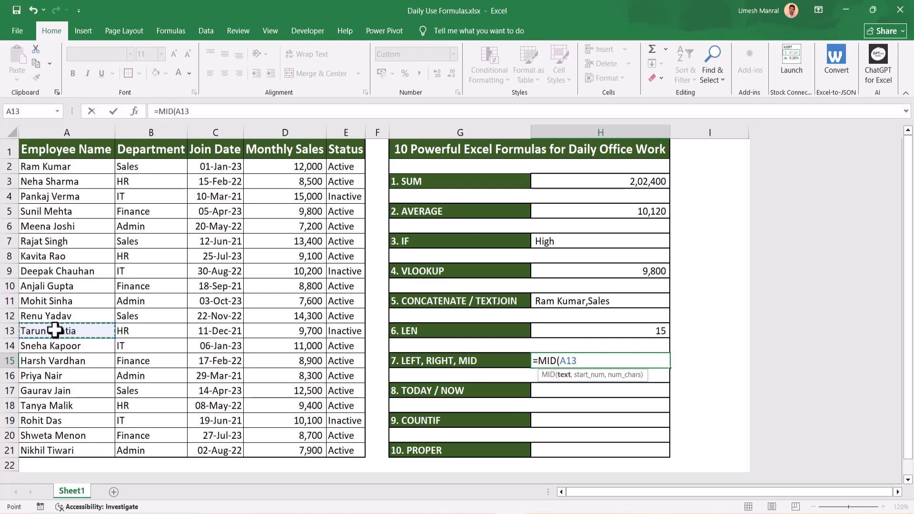
type(",")
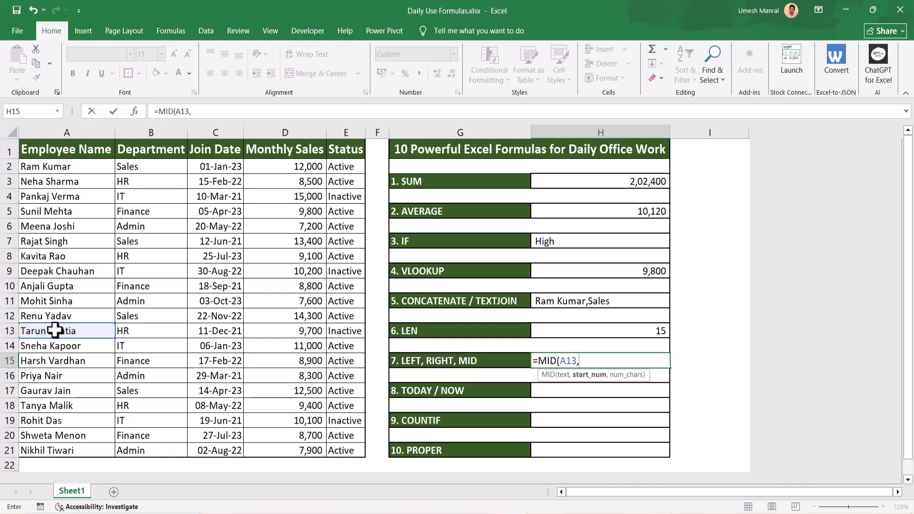
type("3,6")
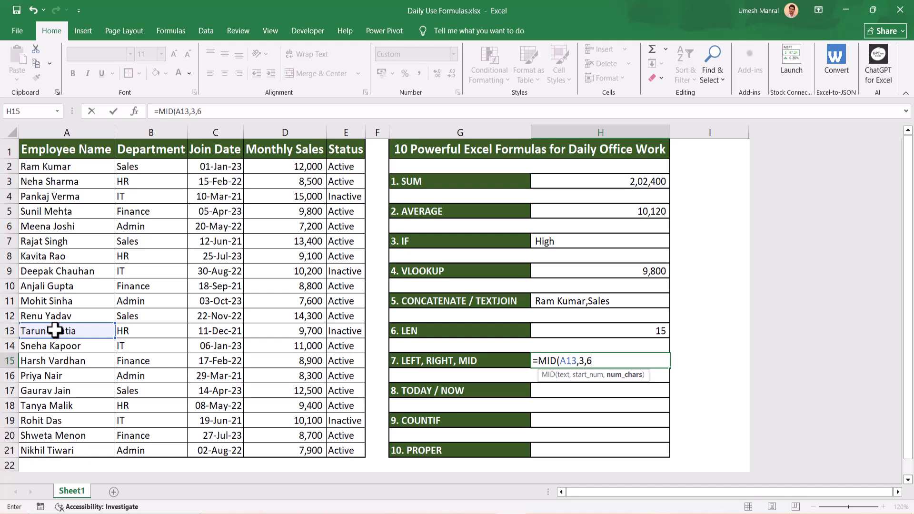
key("Up")
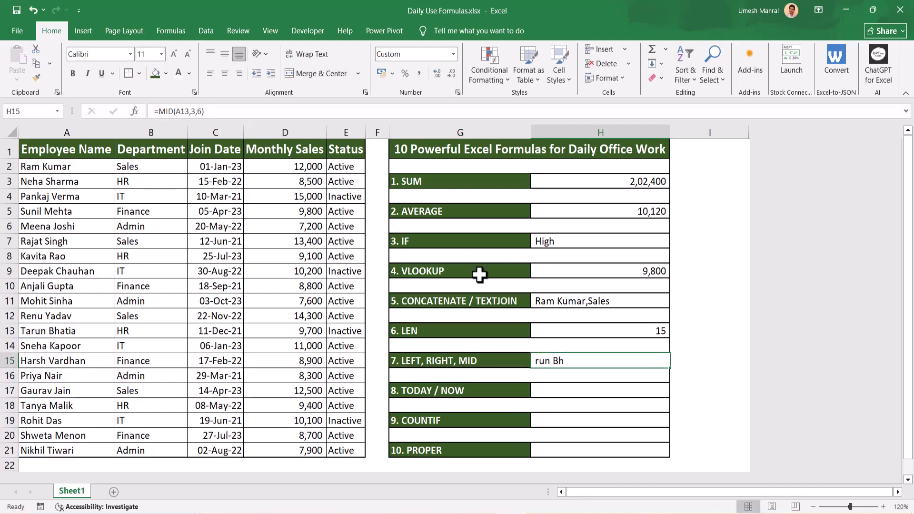
Step: Enter the current date in cell H17 with the TODAY function
left_click(558, 389)
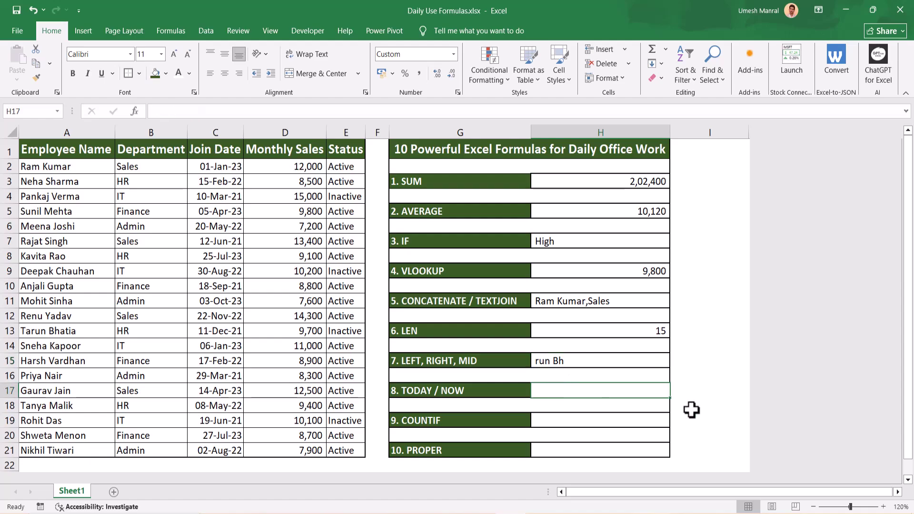
type("=")
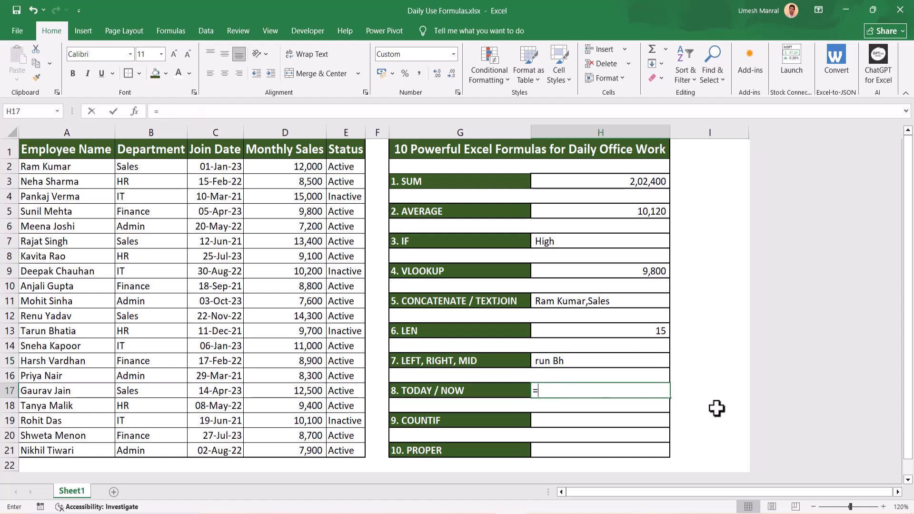
type("TODAY(")
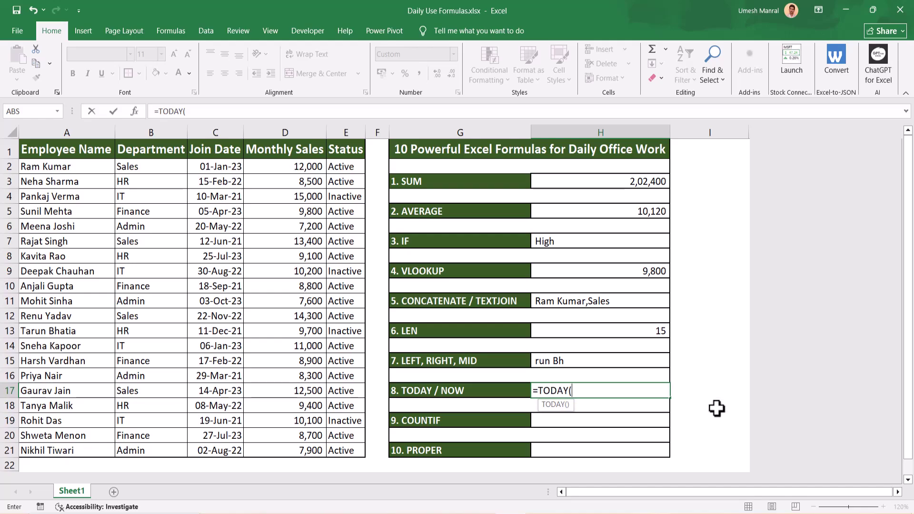
key("Return")
key("Up")
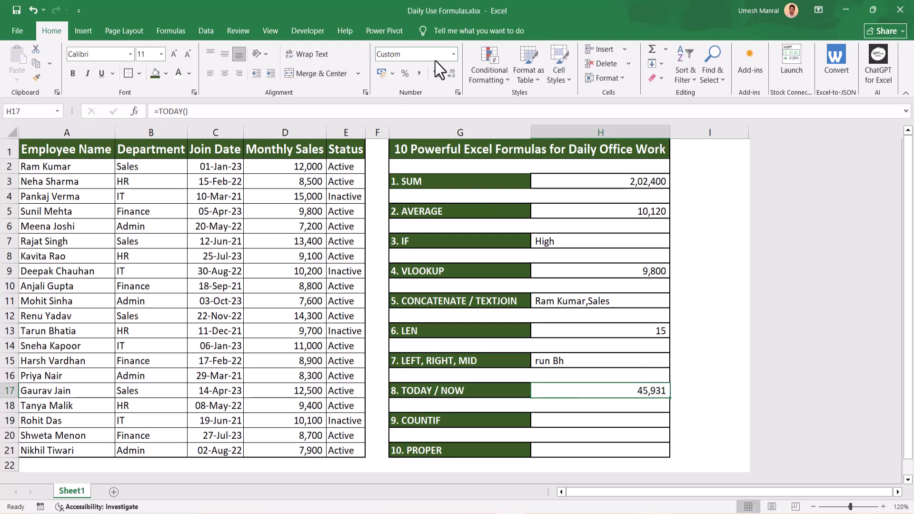
Step: Format the TODAY result in cell H17 as a Short Date
left_click(454, 57)
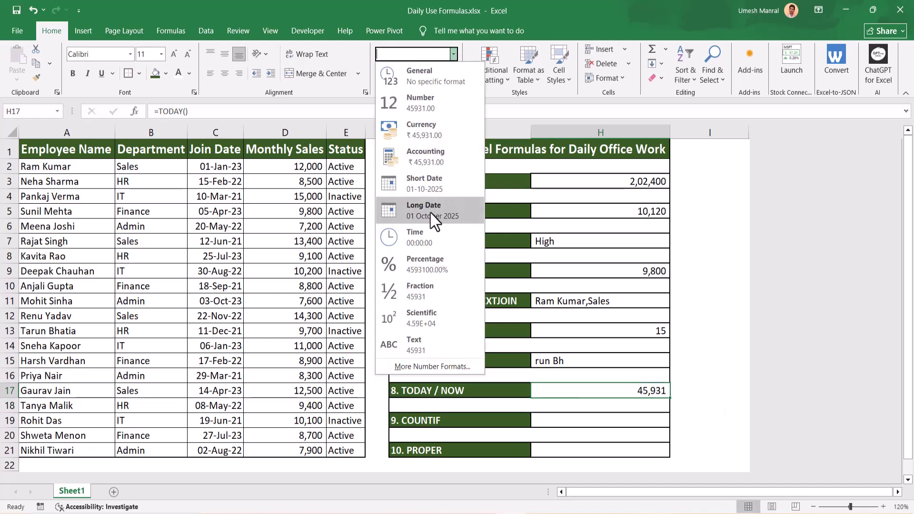
left_click(414, 188)
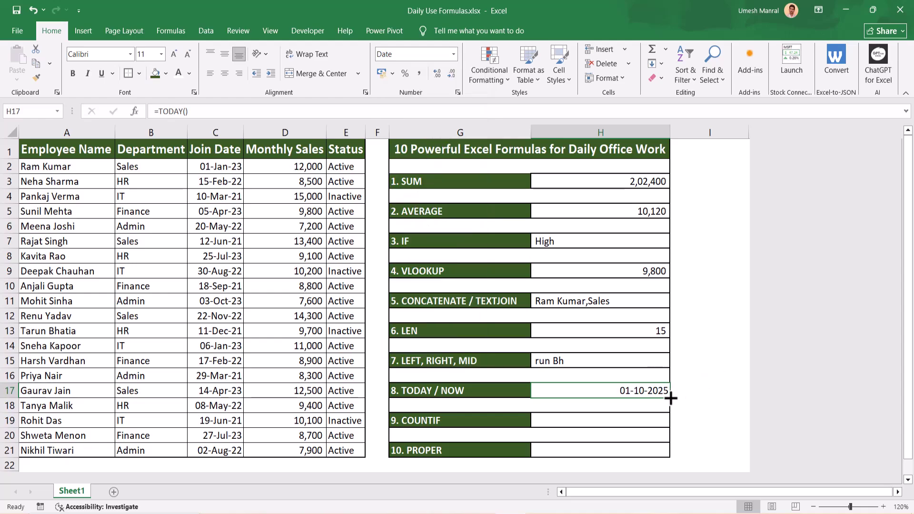
Step: Try the NOW function in cell I17 to return the current date and time, and clear the cell
left_click(698, 394)
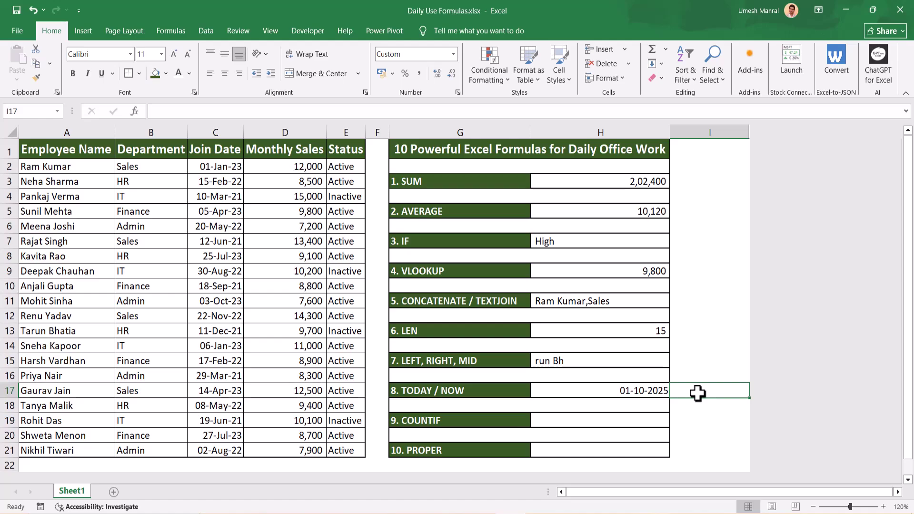
type("=now()")
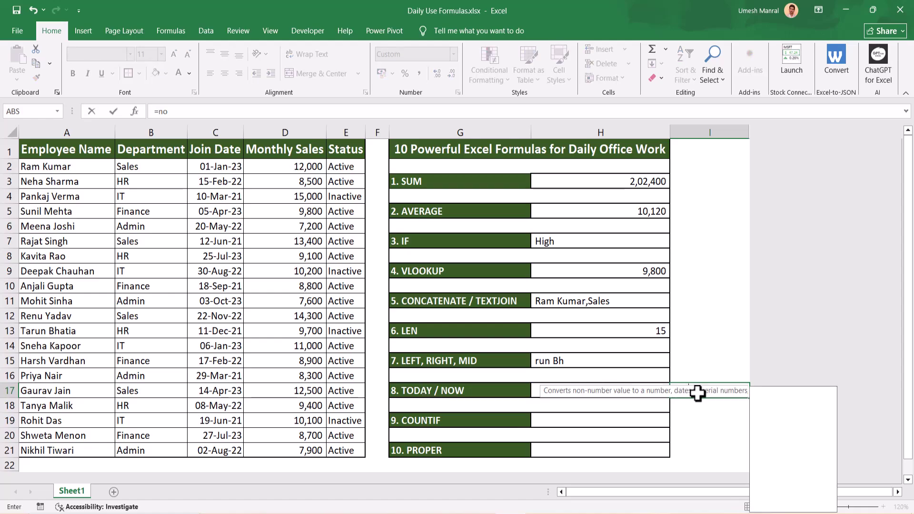
key("ctrl+Return")
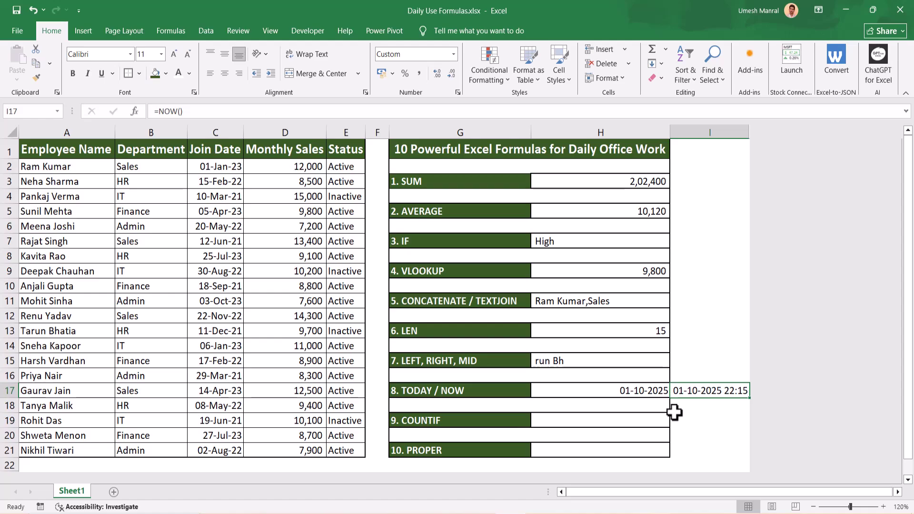
key("Delete")
Step: Count the "Active" entries in the Status range E2:E21 with a COUNTIF formula in cell H19
left_click(613, 415)
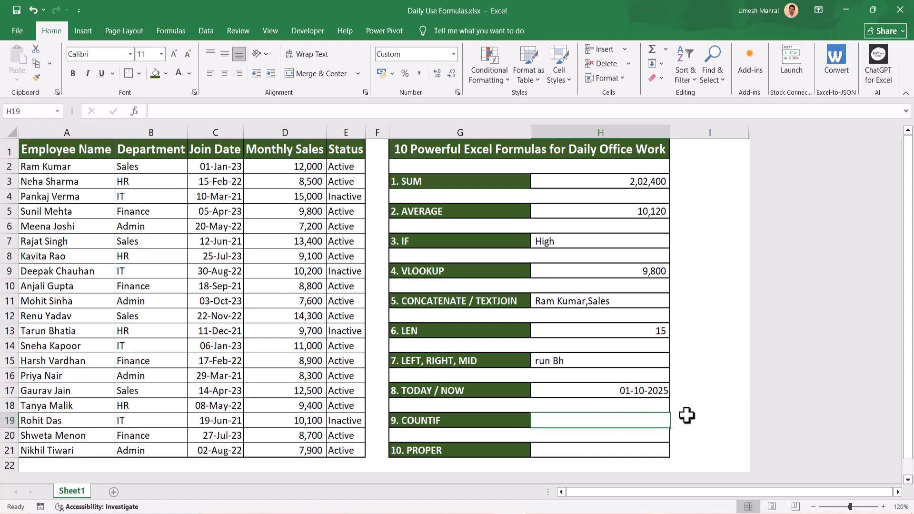
type("=")
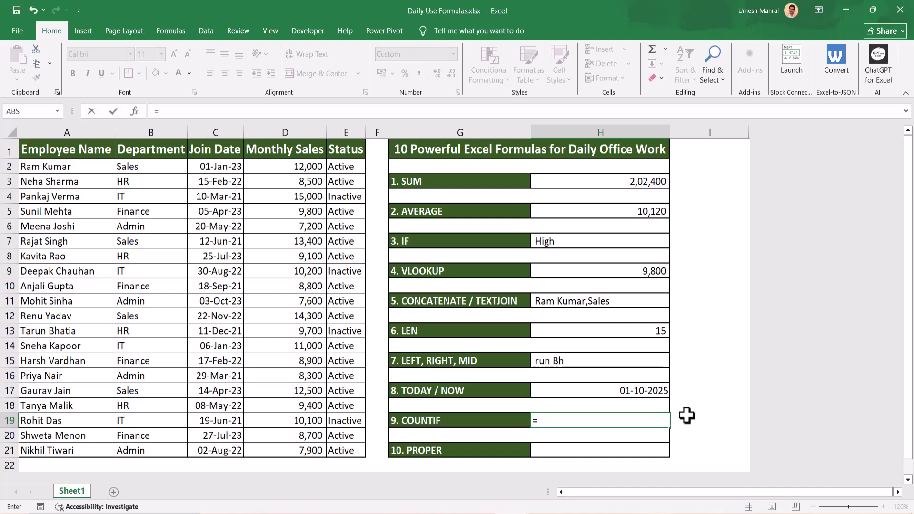
type("coun")
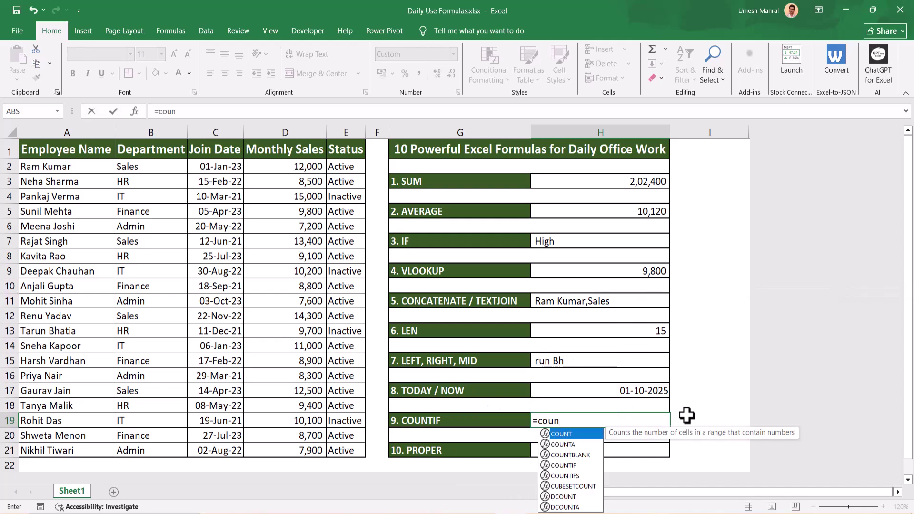
key("Down")
key("Down")
key("Down")
key("Tab")
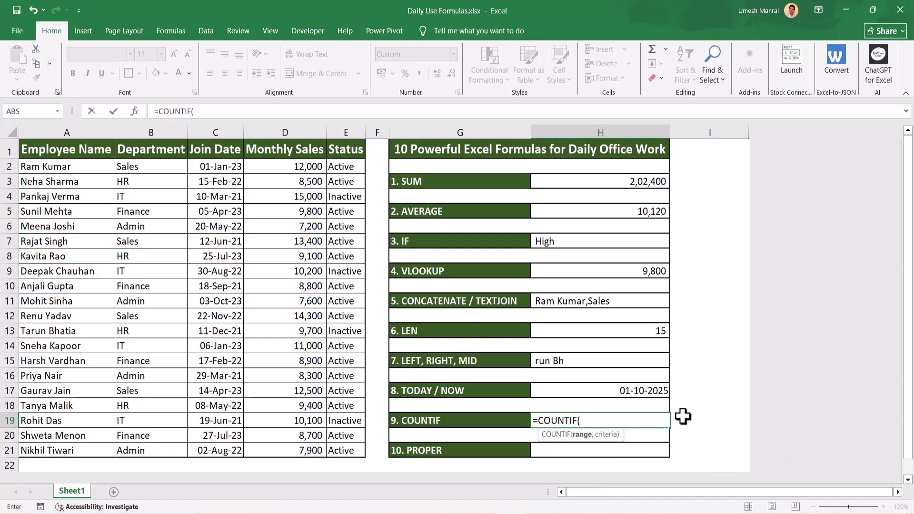
left_click(344, 171)
key("ctrl+shift+Down")
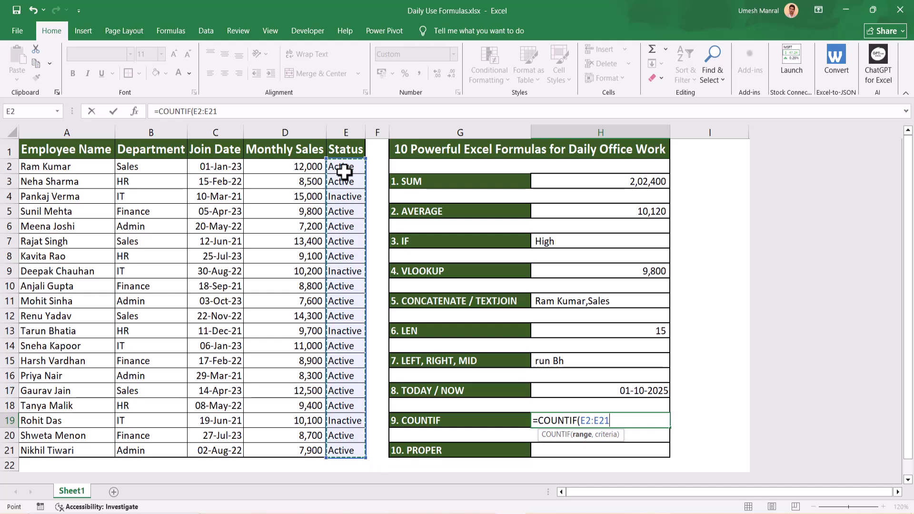
type(",")
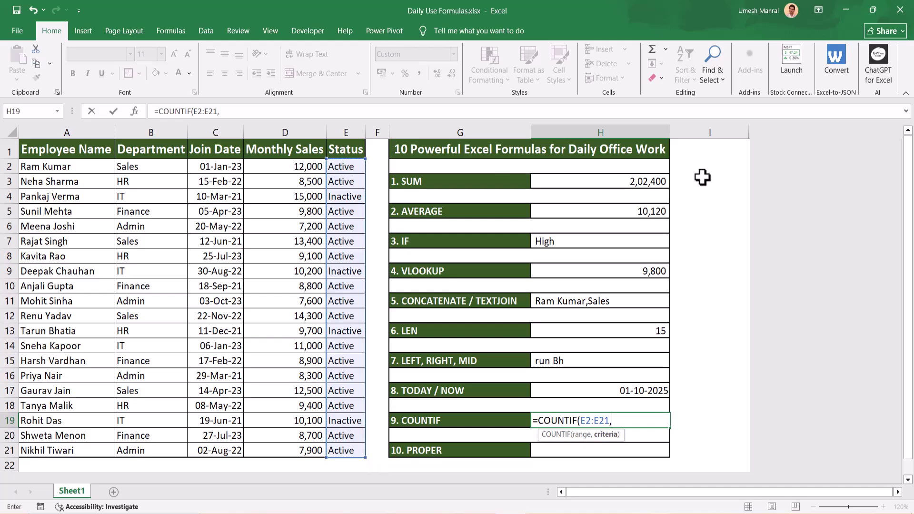
type("\"Active\")")
key("Return")
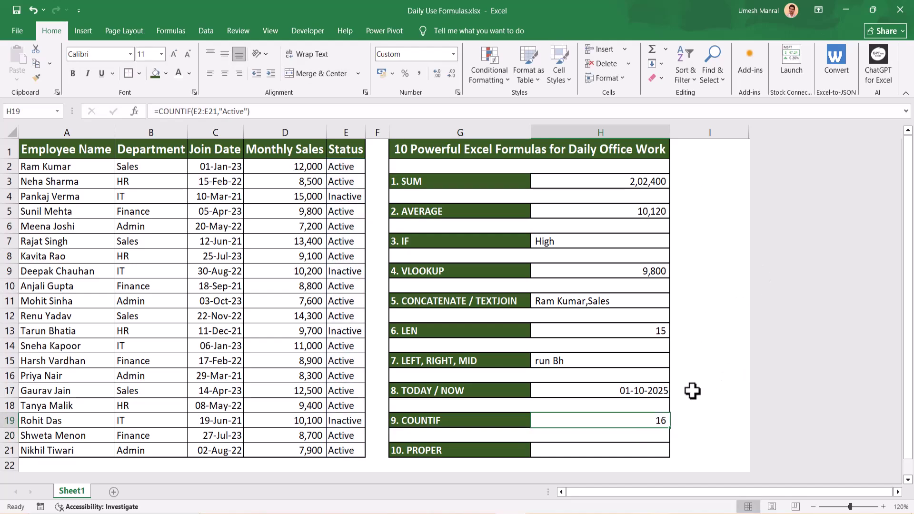
Step: Edit the employee name in cell A21 so that the surname starts with a lowercase letter
left_click(599, 447)
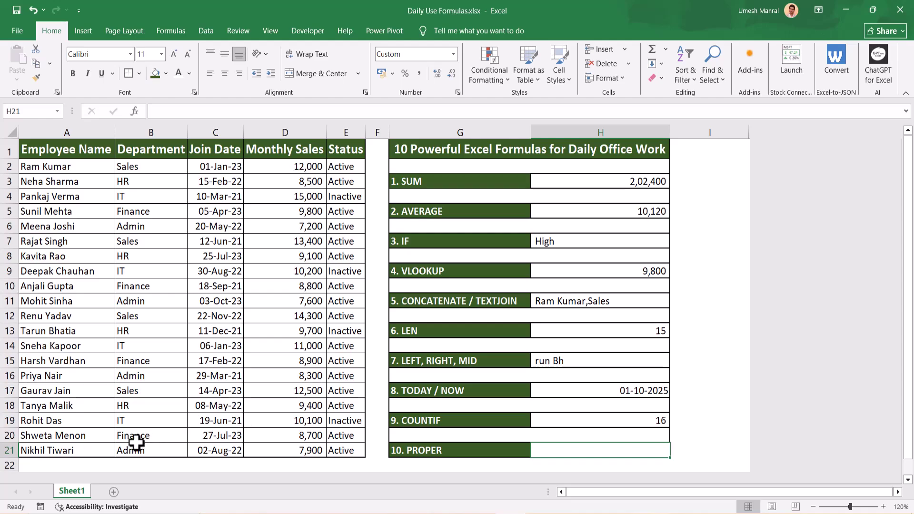
left_click(101, 446)
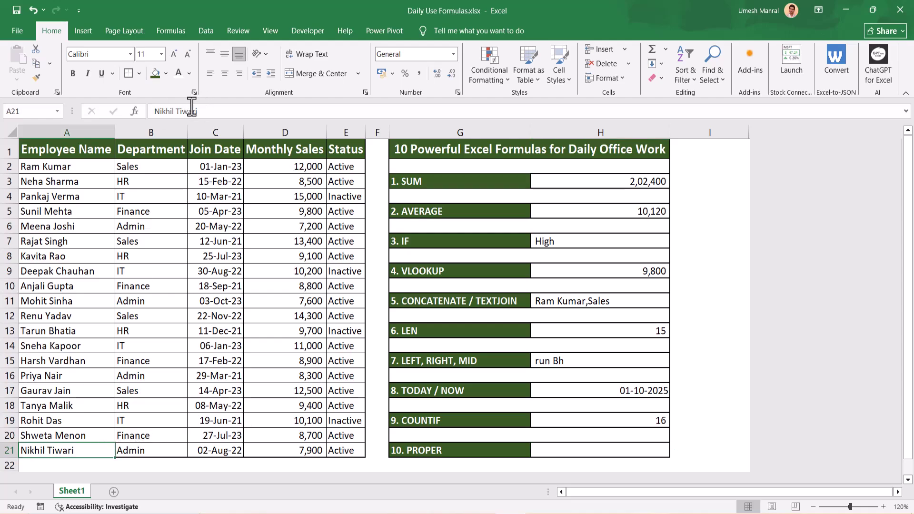
double_click(177, 112)
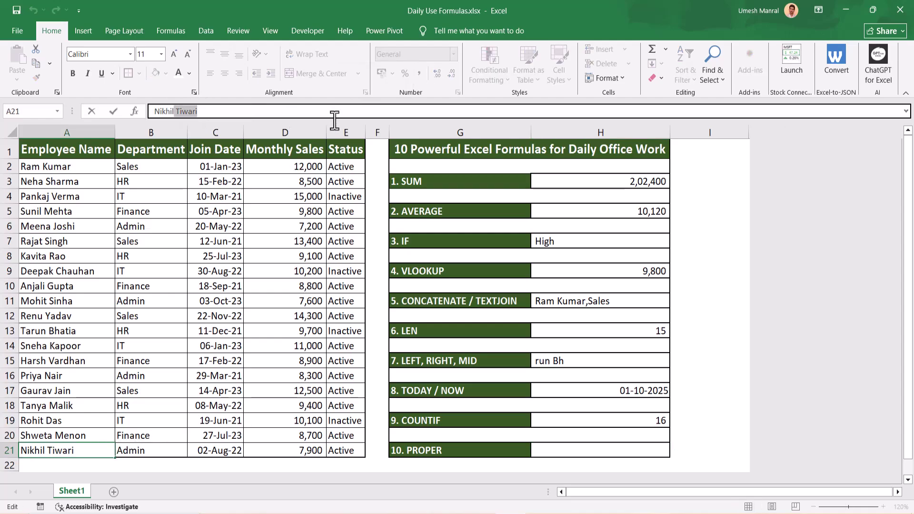
type("ti")
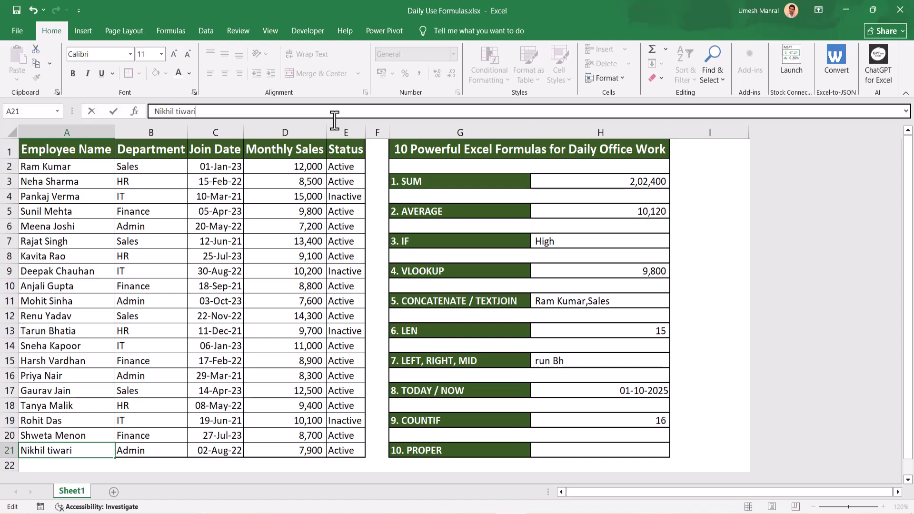
type("wari")
key("Return")
Step: Link cell H21 to the employee name in A21 with the formula =A21
left_click(572, 448)
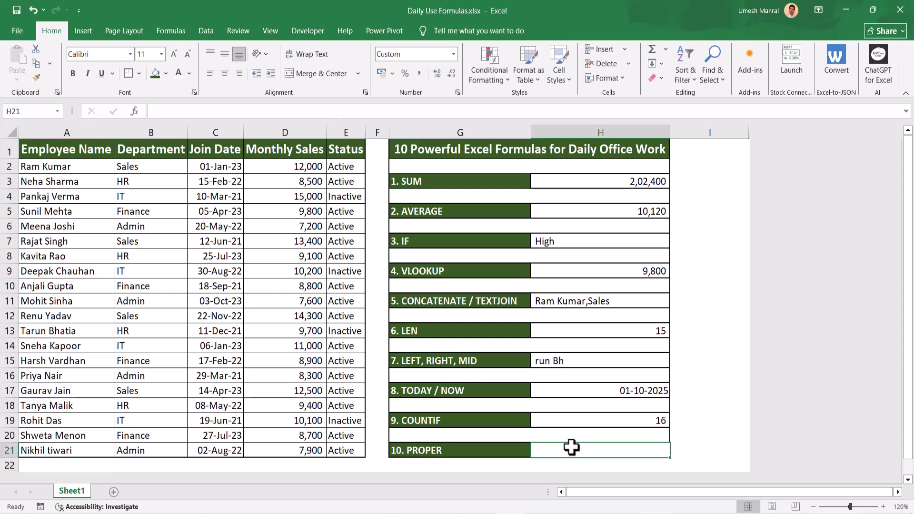
type("=")
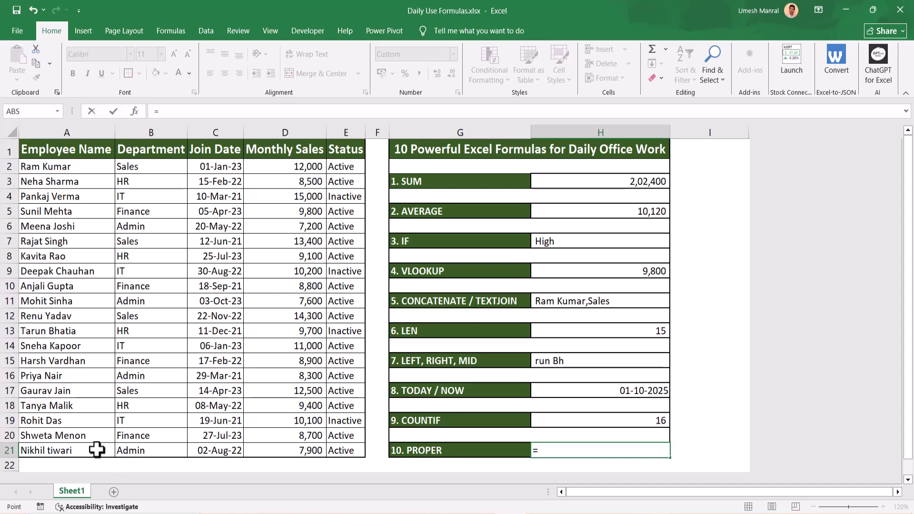
left_click(97, 450)
key("ctrl+Return")
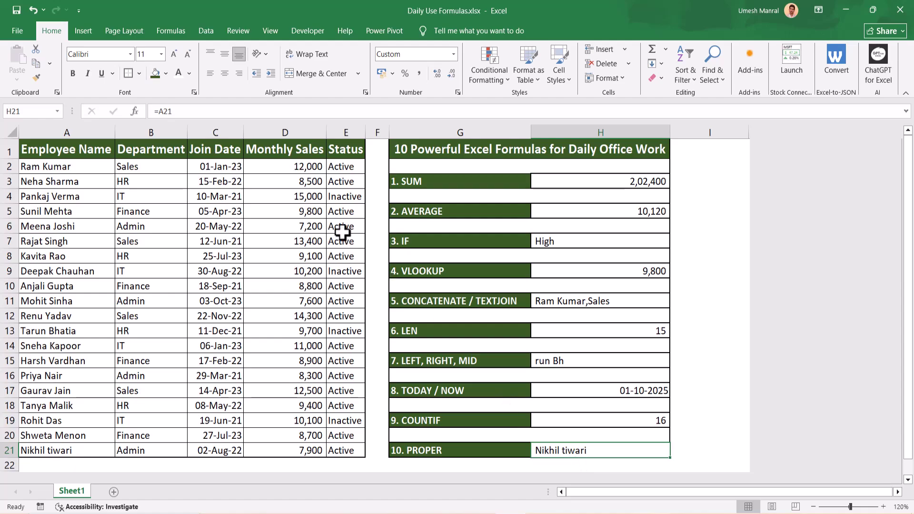
Step: Wrap the A21 reference in cell H21 in the PROPER function to capitalize each word of the name
left_click(162, 111)
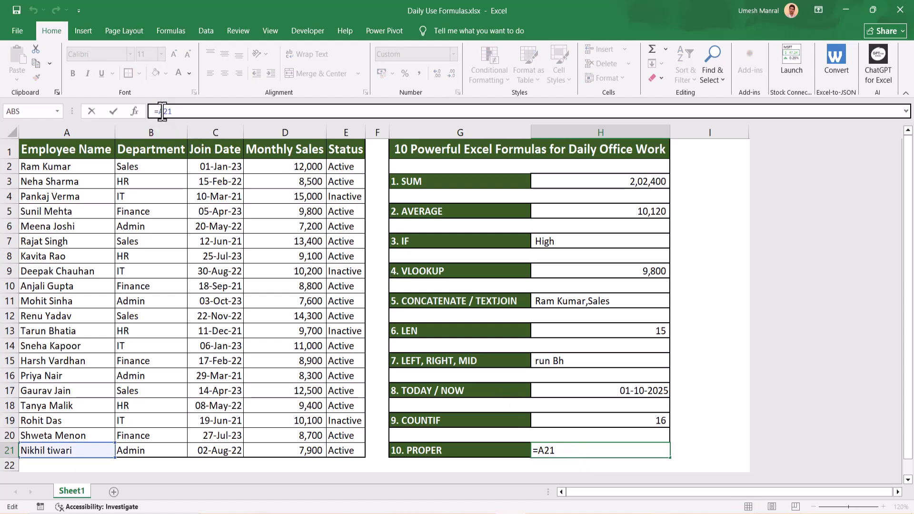
type("pro")
key("Down")
key("Down")
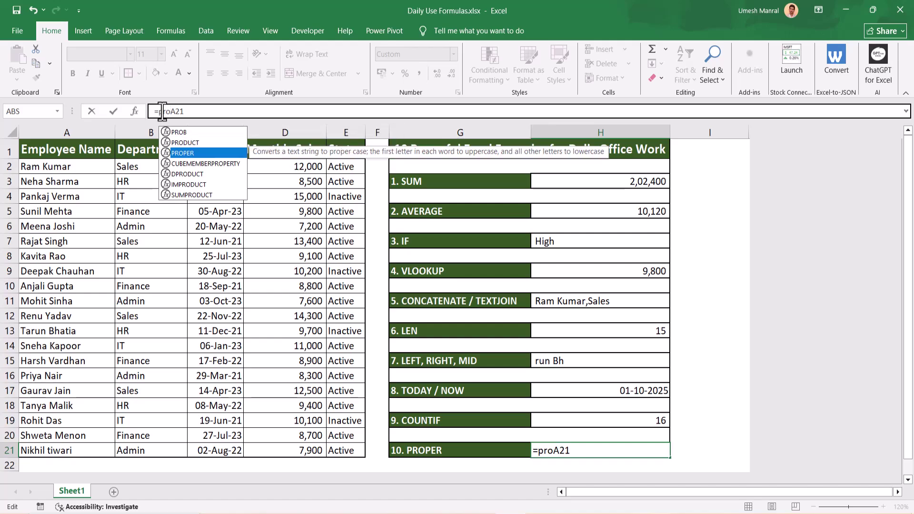
key("Tab")
key("Return")
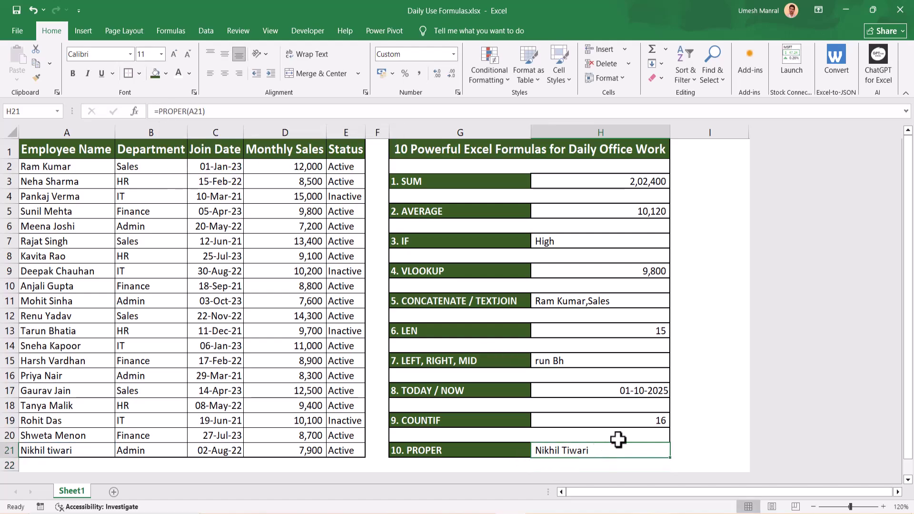